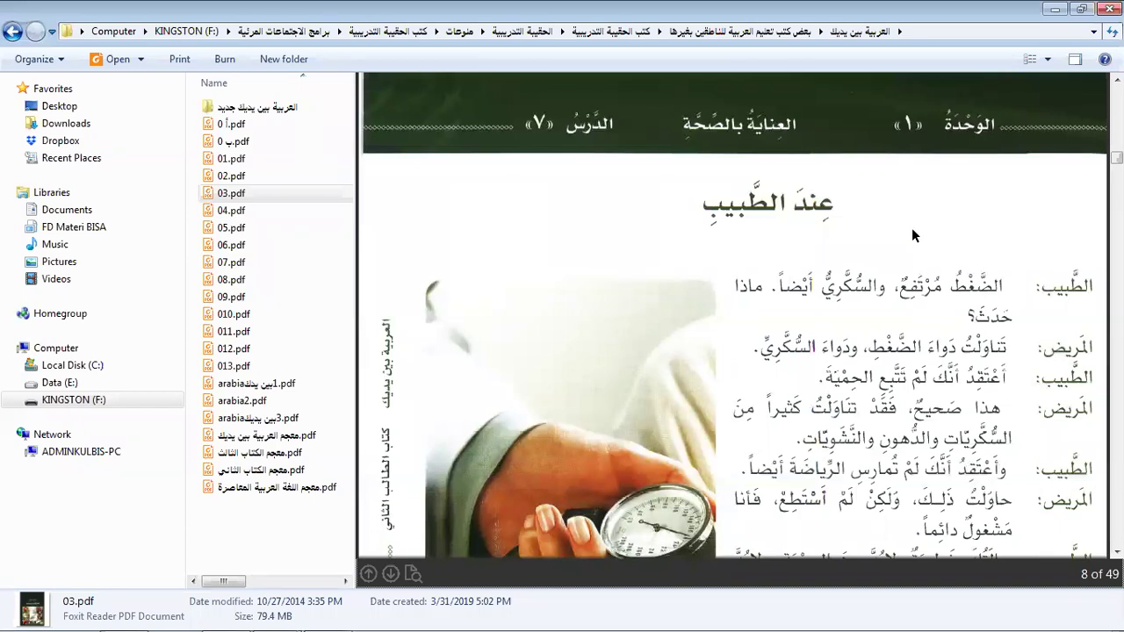
Switch to the Word document عند الطبيب.docx and show the vocabulary table on its first page at 190% zoom.
mouse_move(367, 614)
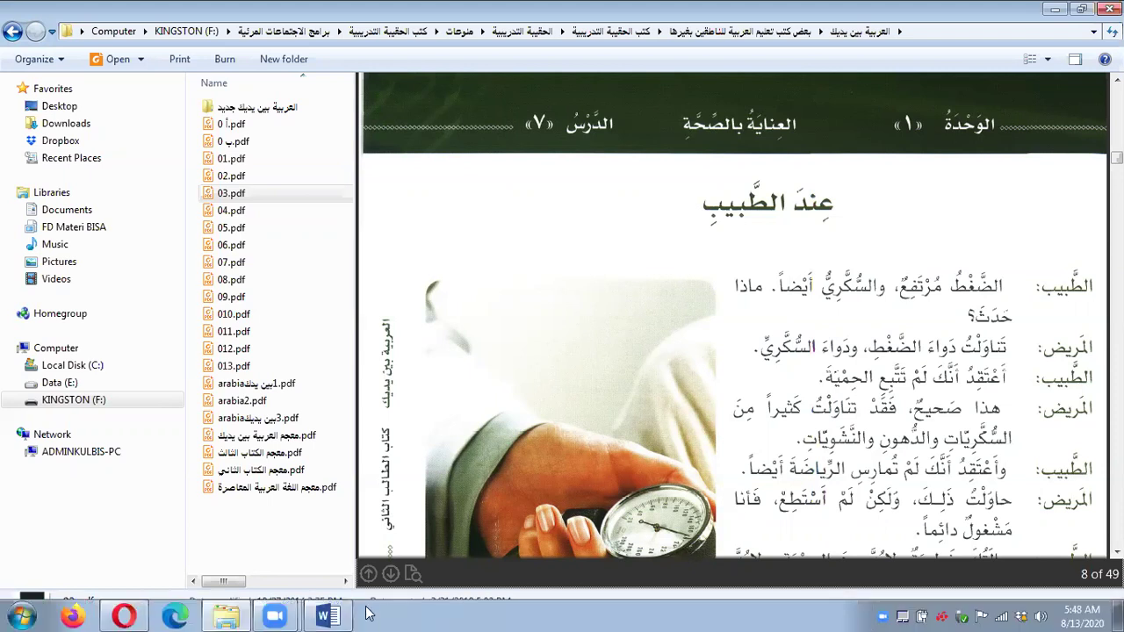
click(340, 615)
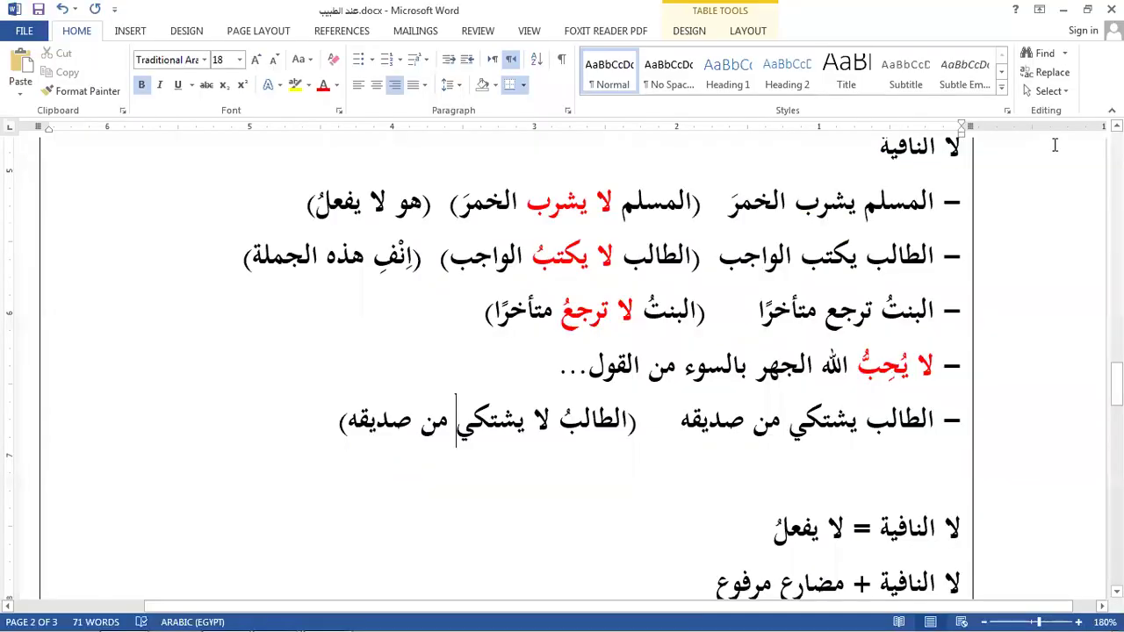
drag(1116, 386, 865, 130)
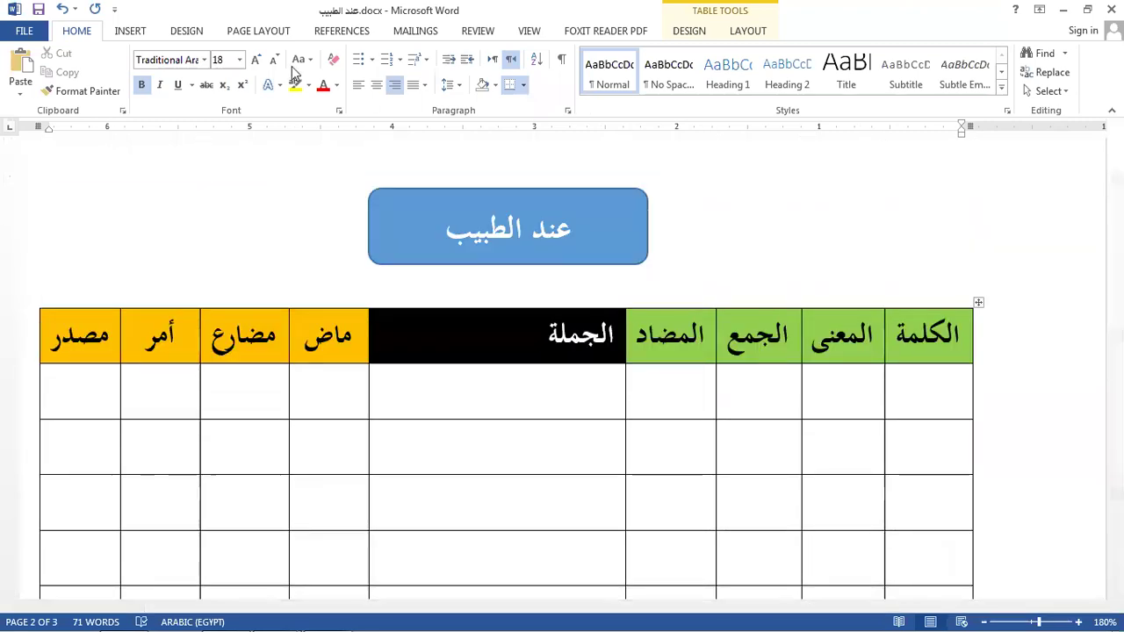
click(122, 110)
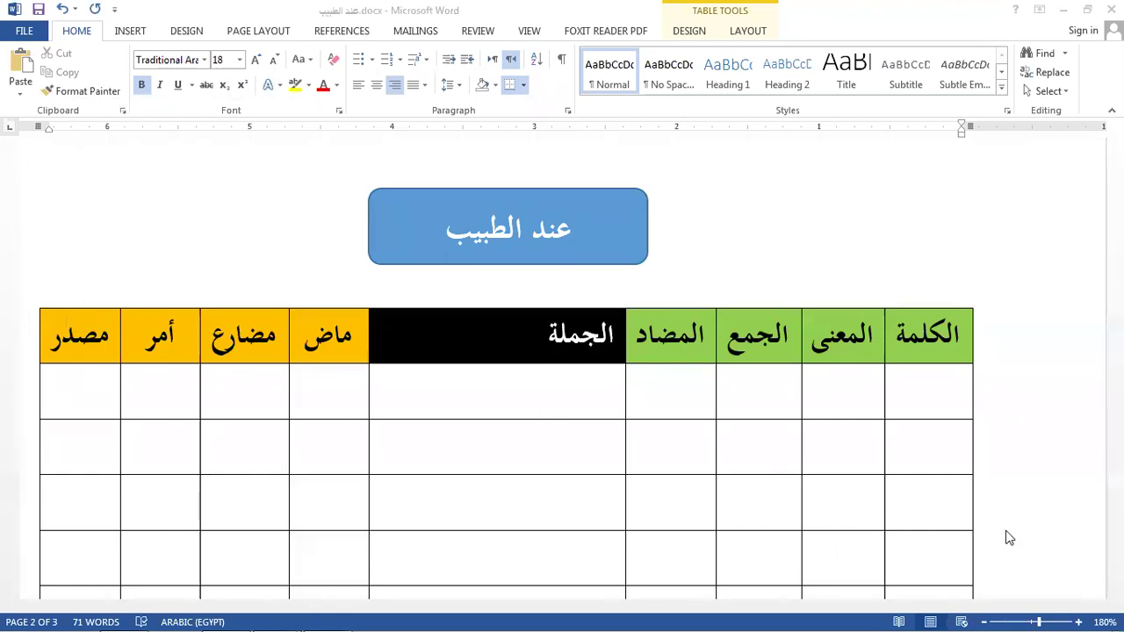
click(1081, 607)
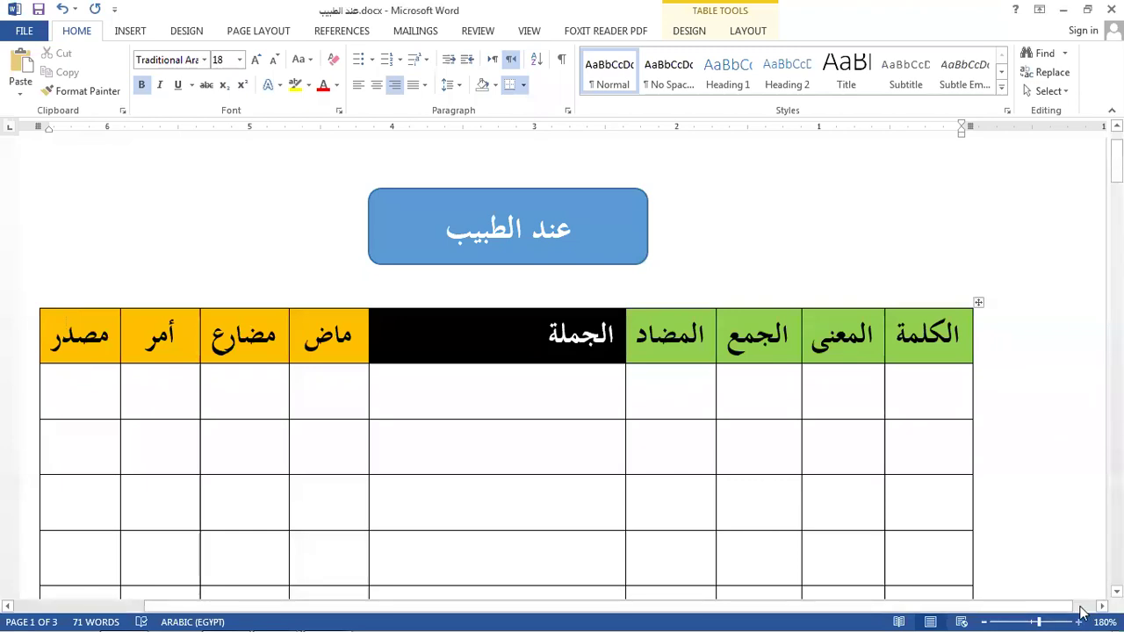
click(1079, 618)
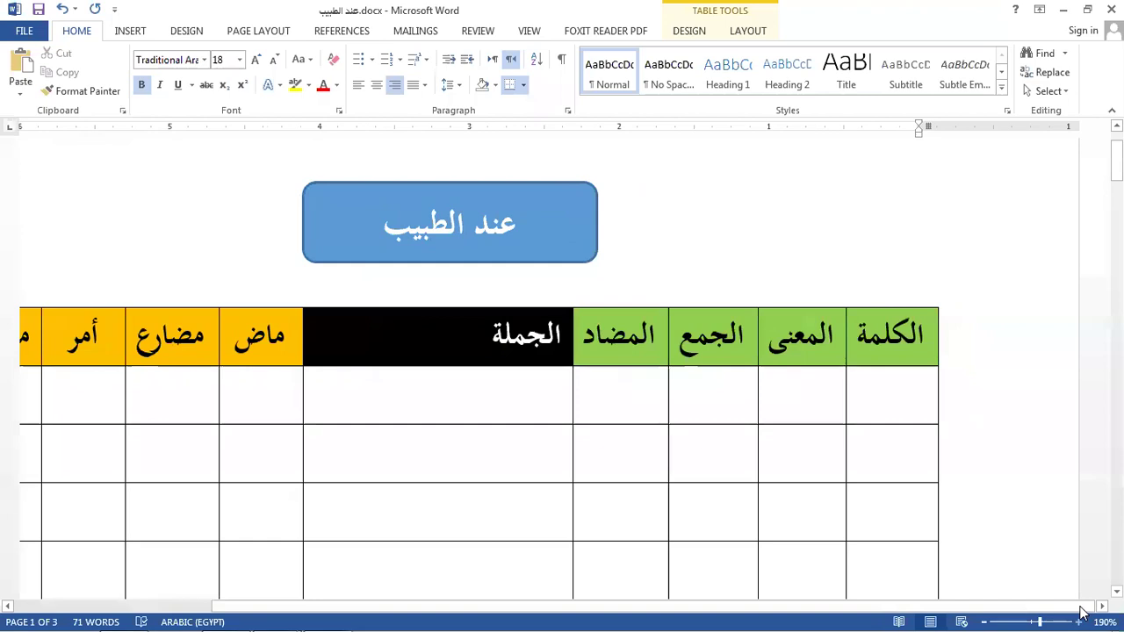
drag(1023, 608, 893, 609)
Enter the fully vowelled word مُرْتَفِعٌ in the first empty row of the الكلمة column.
click(1020, 393)
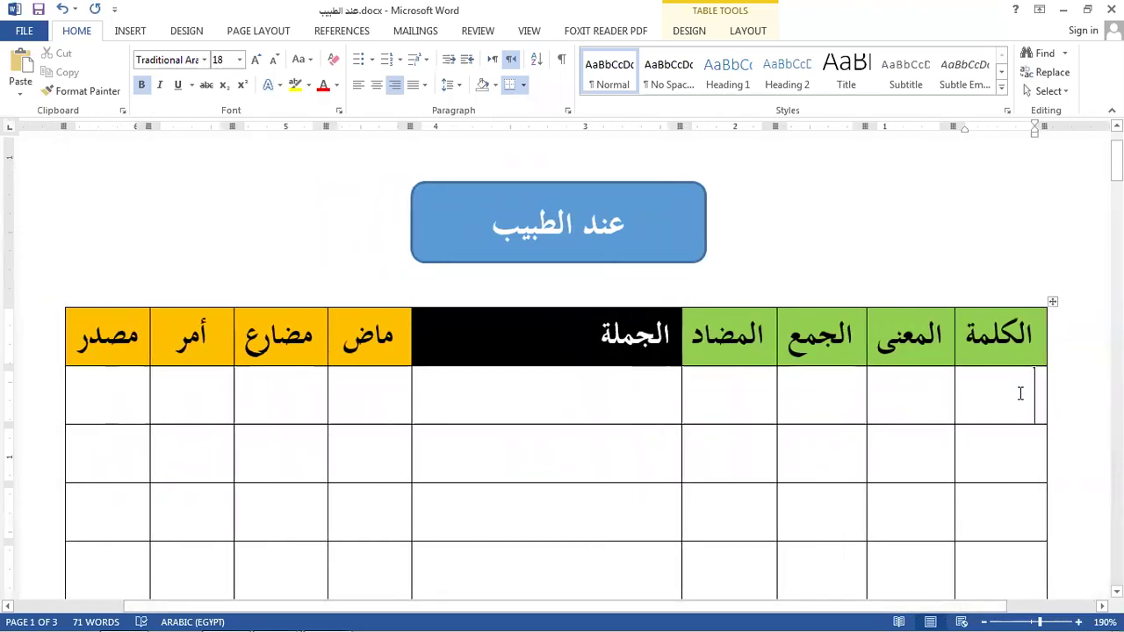
text(مرتفع)
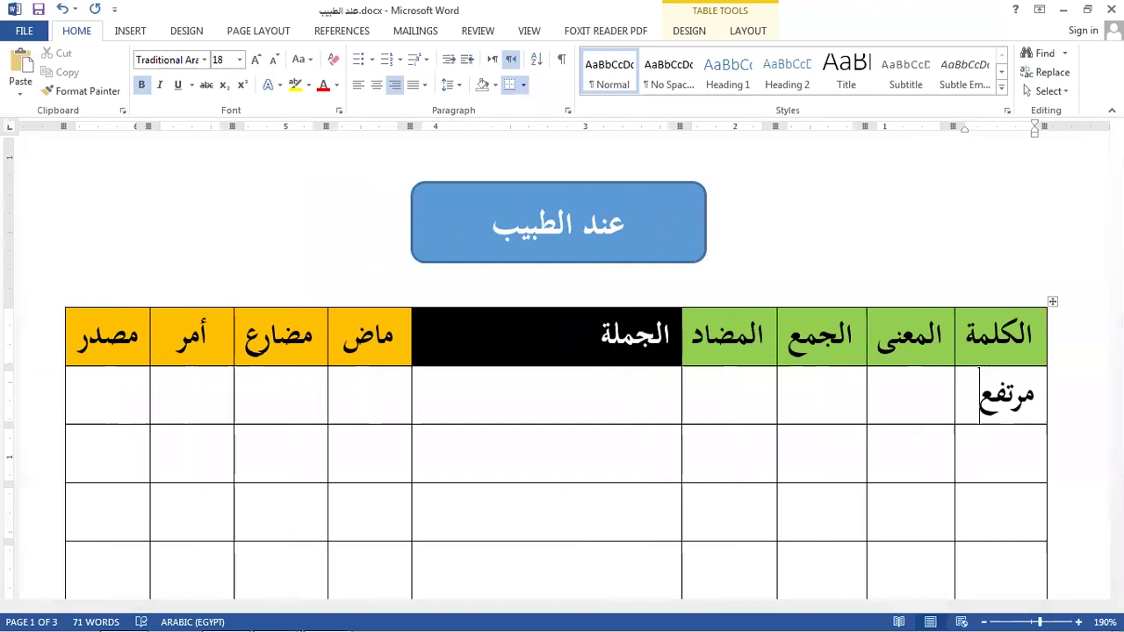
click(1018, 392)
click(1023, 393)
text(ُ)
key(Left)
text(ْ)
key(Left)
text(َ)
key(Left)
text(ِ)
key(Left)
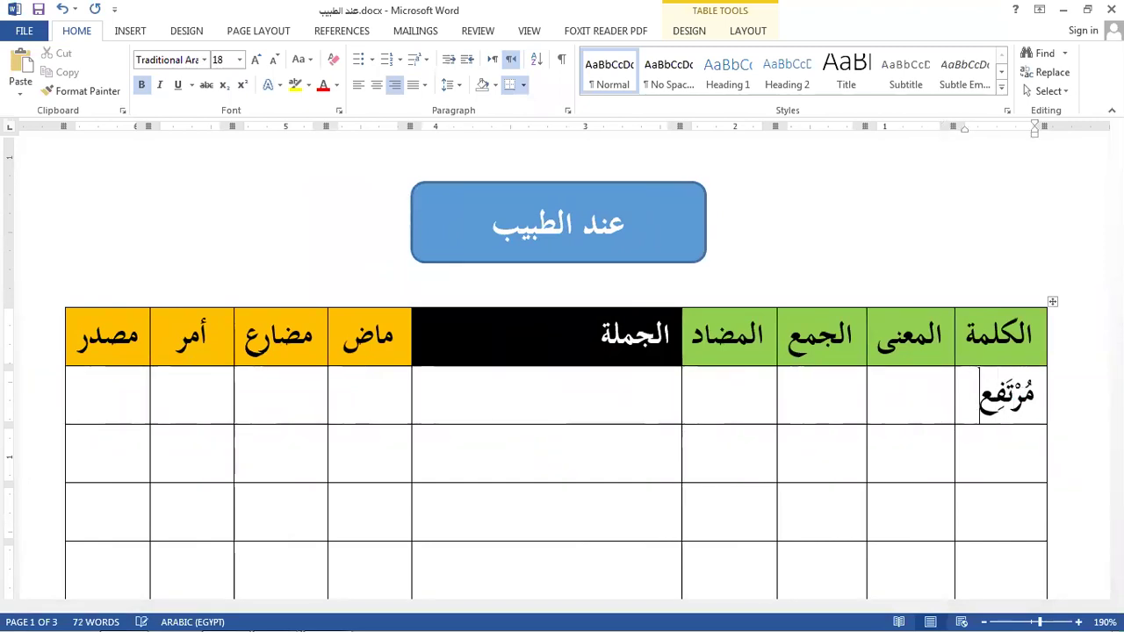
Write the example sentence درجة الحرارة مرتفعةٌ. in the الجملة column of the مُرْتَفِعٌ row.
click(662, 375)
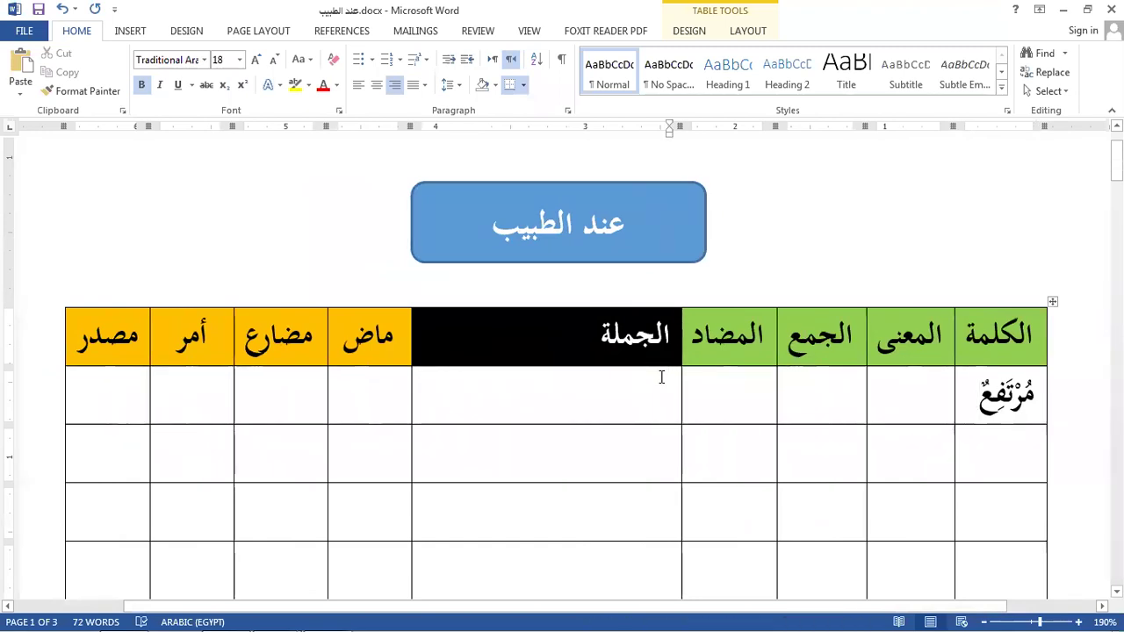
text(درج)
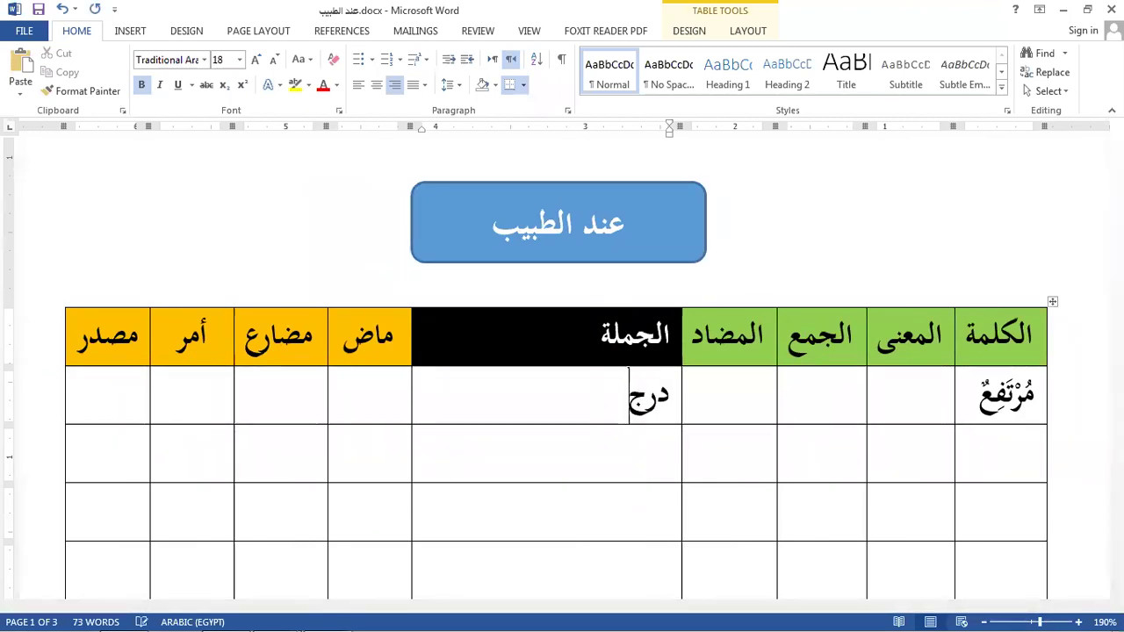
text(ة الخ)
key(BackSpace)
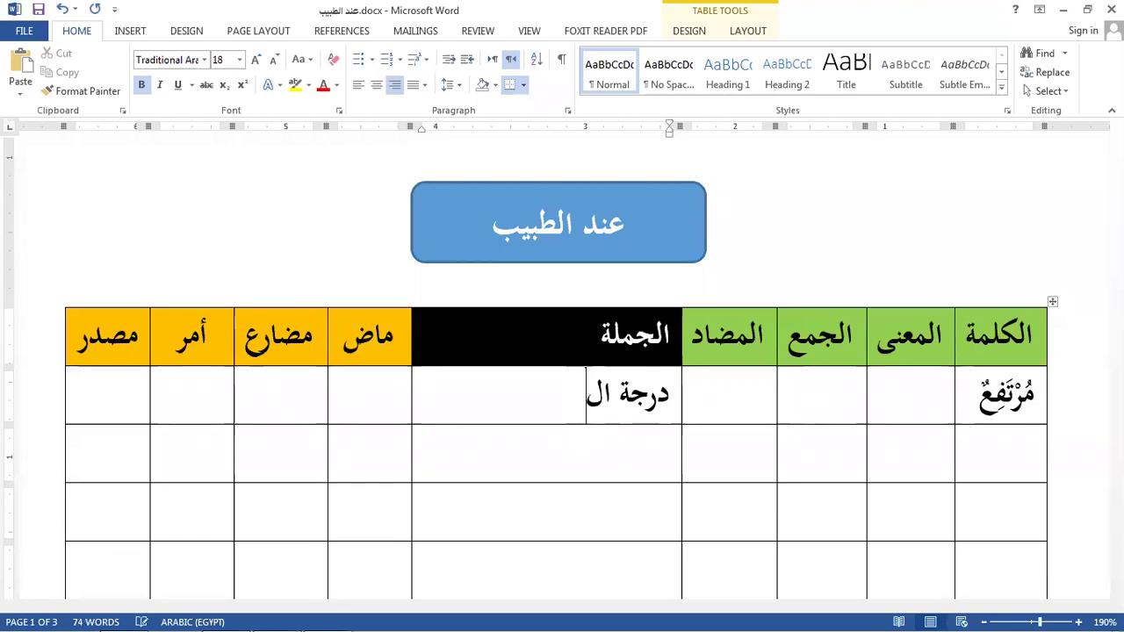
text(حرارة)
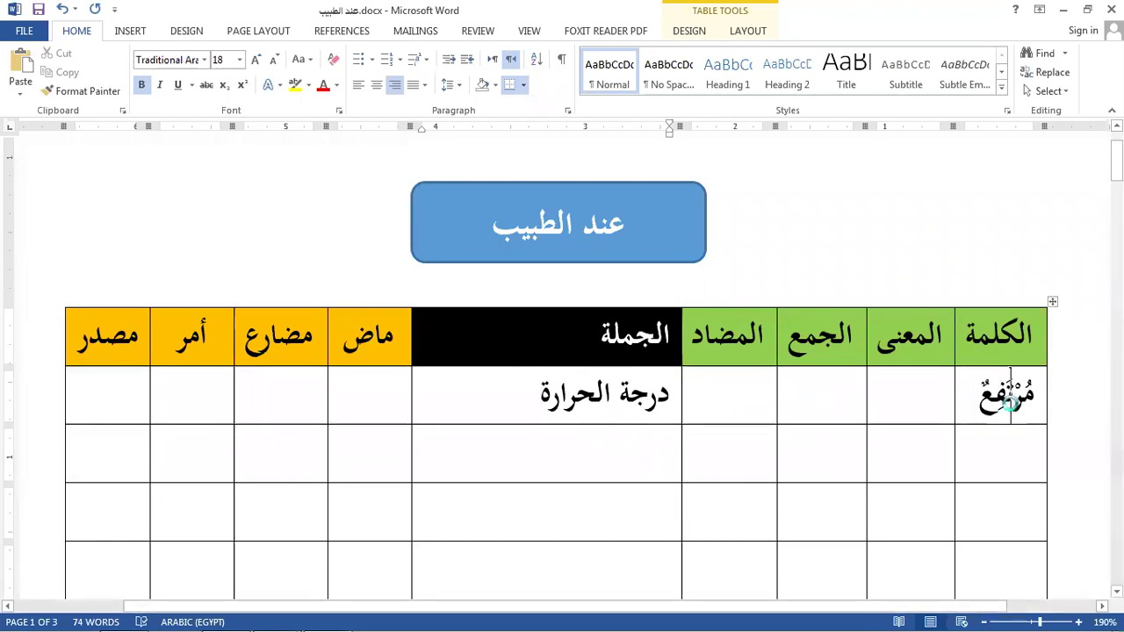
double_click(1011, 408)
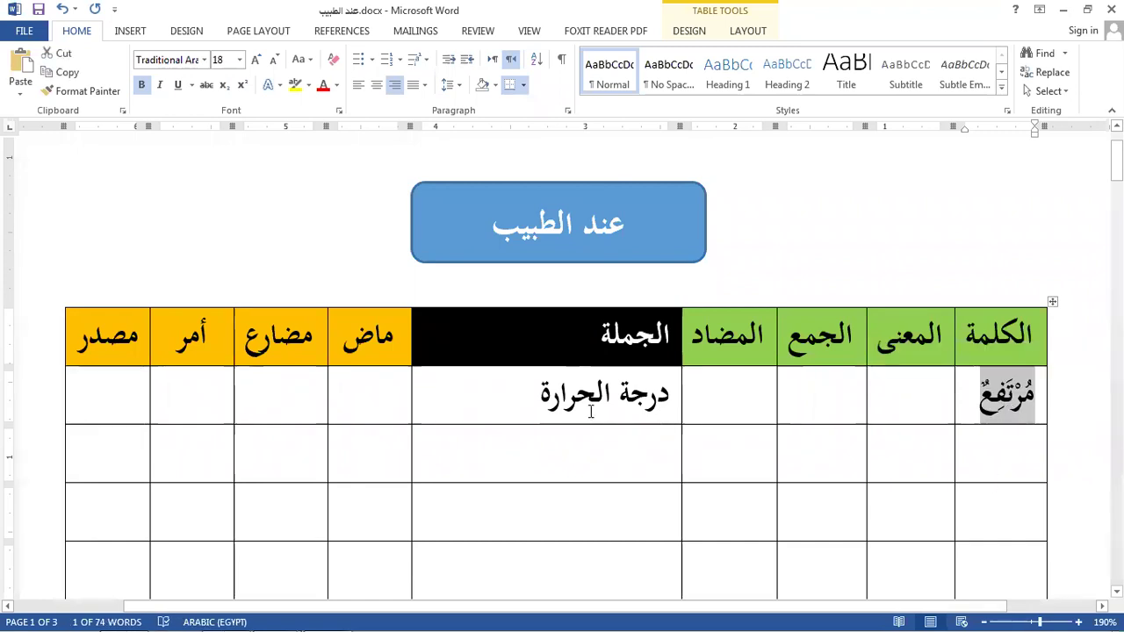
click(530, 395)
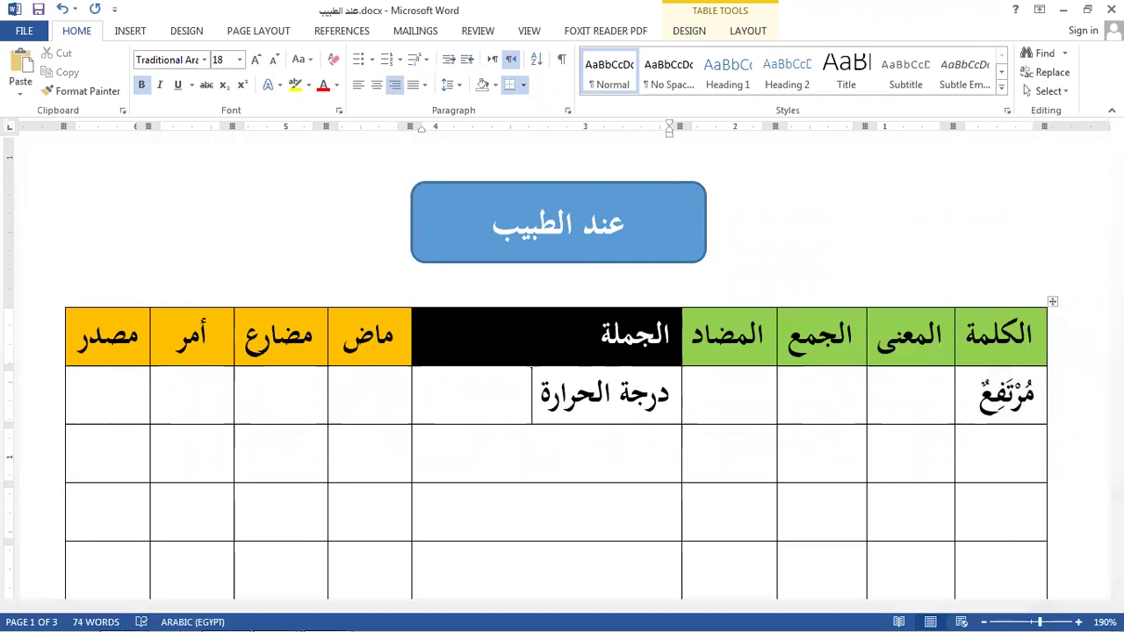
text(مرتفع)
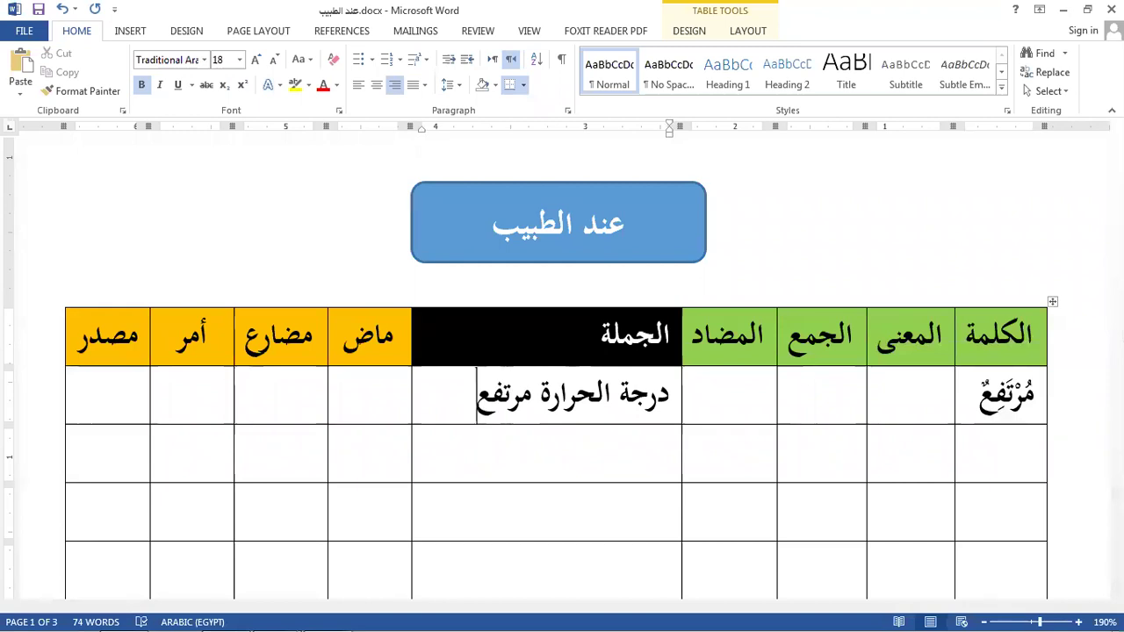
text(ةٌ.)
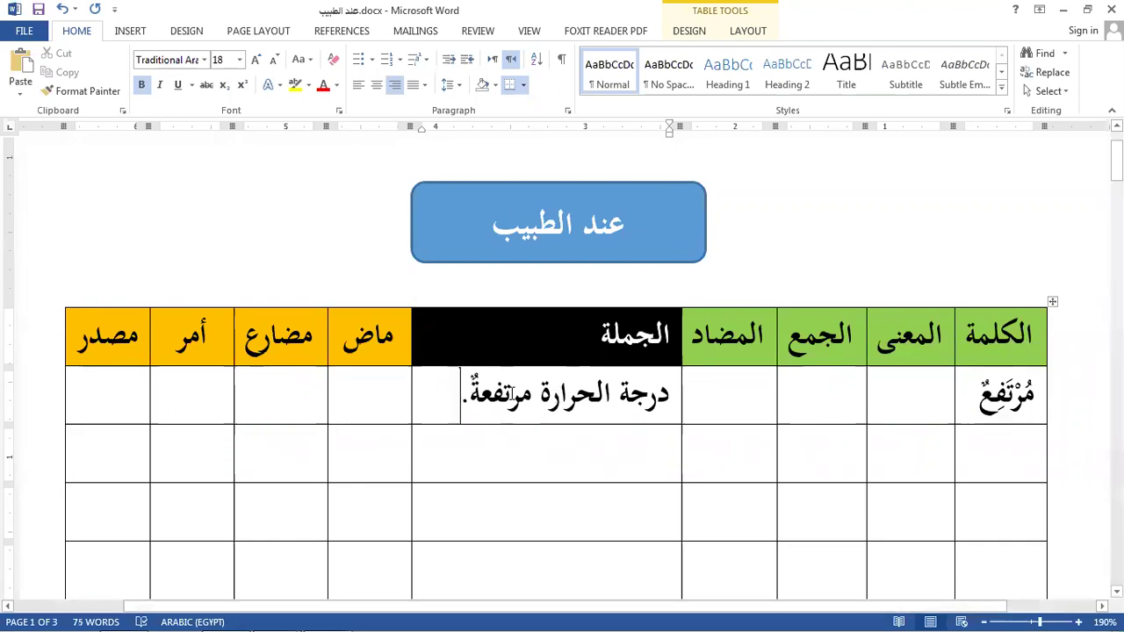
Colour the word مرتفعةٌ red in the example sentence and add an empty line below the sentence.
key(Right)
key(shift+Right)
key(shift+Right)
key(shift+Right)
key(shift+Right)
key(shift+Right)
key(shift+Right)
key(shift+Right)
click(323, 86)
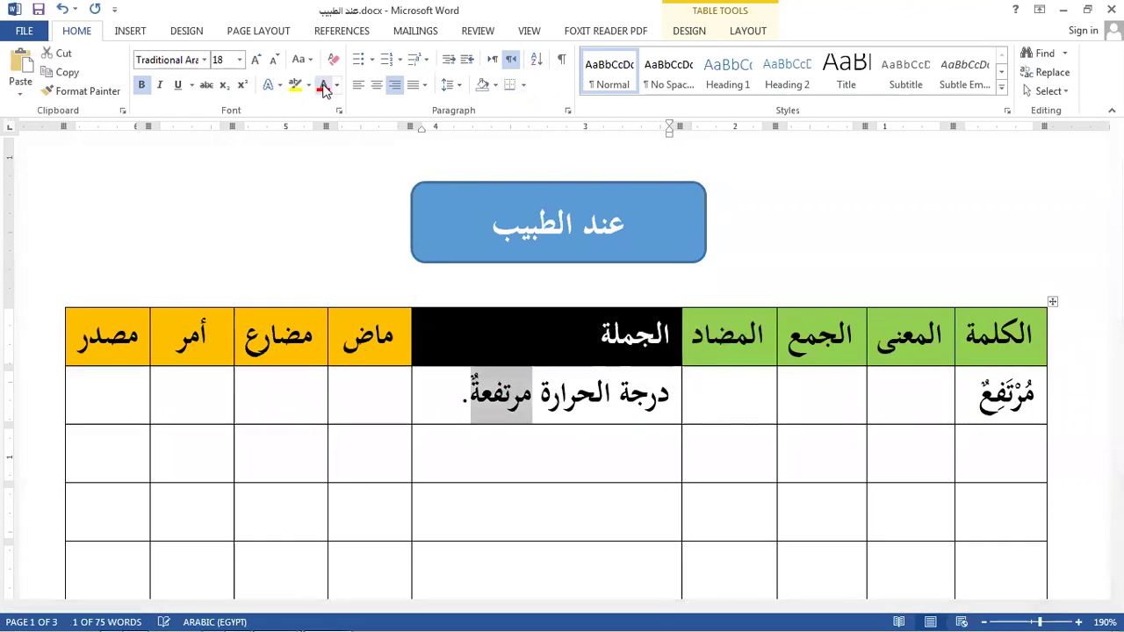
click(451, 390)
key(Return)
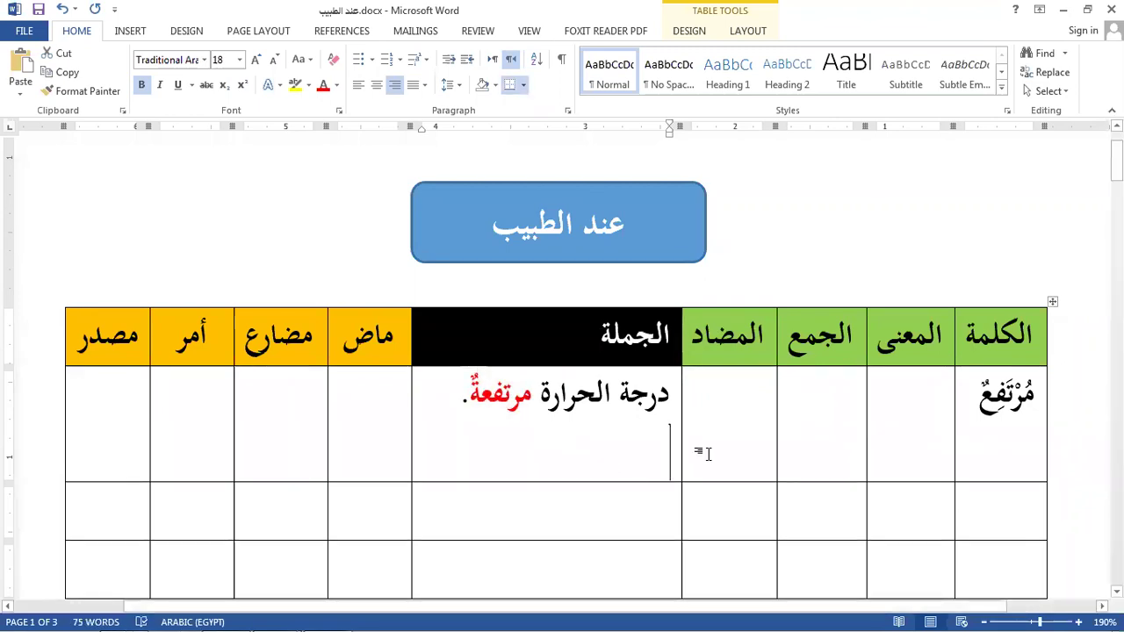
Enter the fully vowelled antonym مُنْخَفِضٌ in the المضاد column of the مُرْتَفِعٌ row.
click(738, 430)
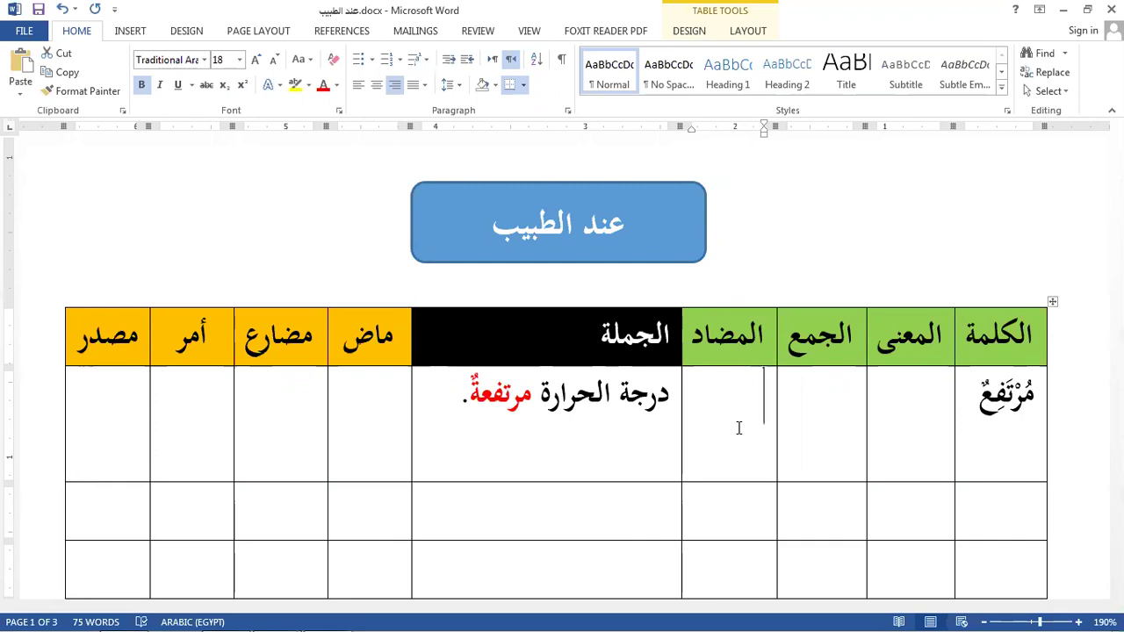
text(منخفض)
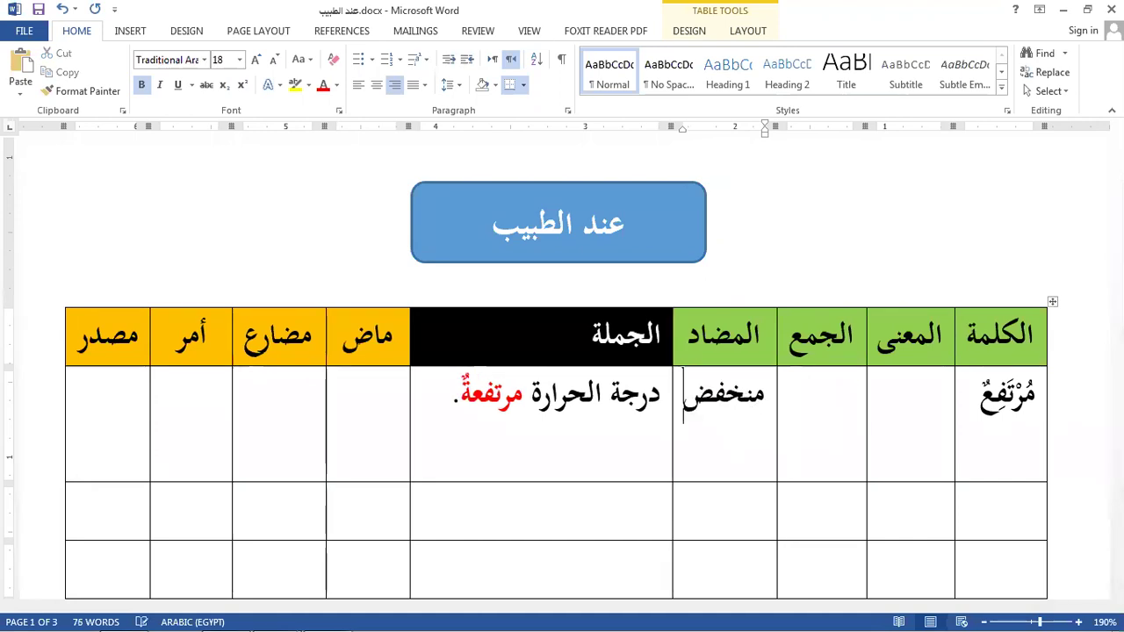
click(739, 428)
key(Right)
key(Right)
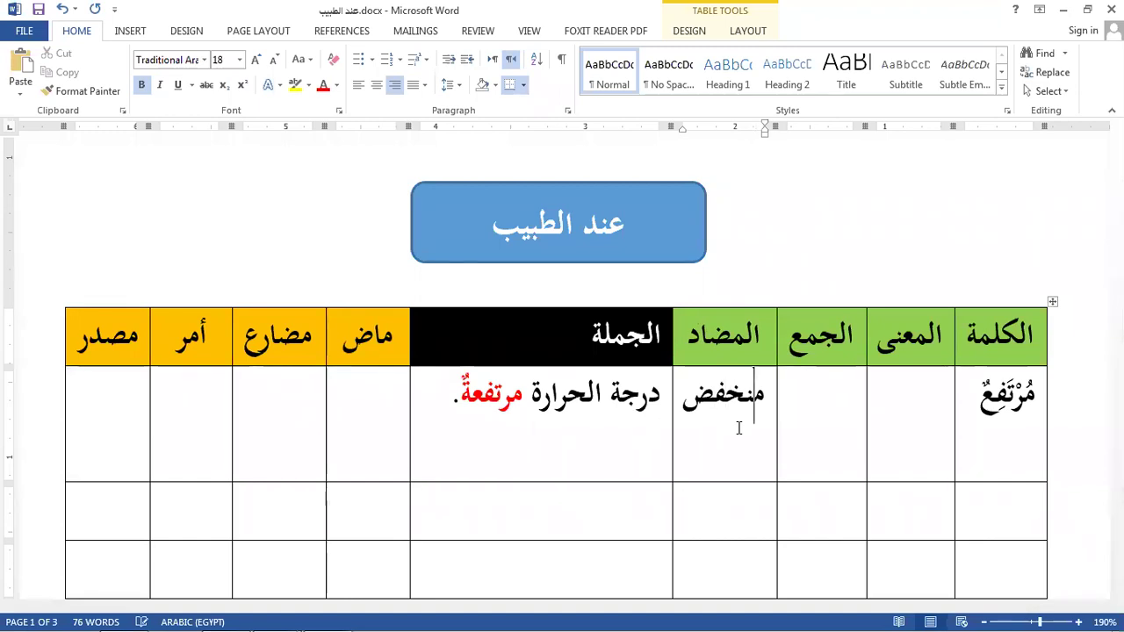
text(ُ)
key(Left)
text(ْخَ)
key(Left)
text(ِ)
key(Left)
text(ٌ)
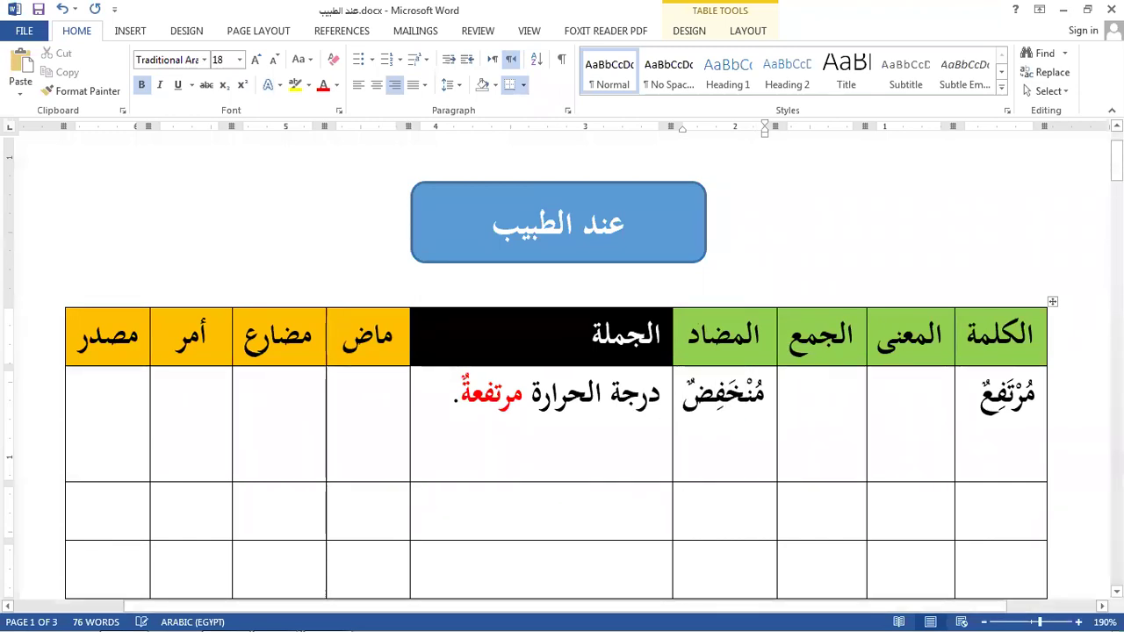
Enter the vowelled past-tense form اِرْتَفَعَ in the ماض column of the first word row.
click(378, 427)
text(ارتفع)
text(ِ)
key(Left)
text(ْ)
key(Left)
text(َ)
key(Left)
text(َ)
key(Left)
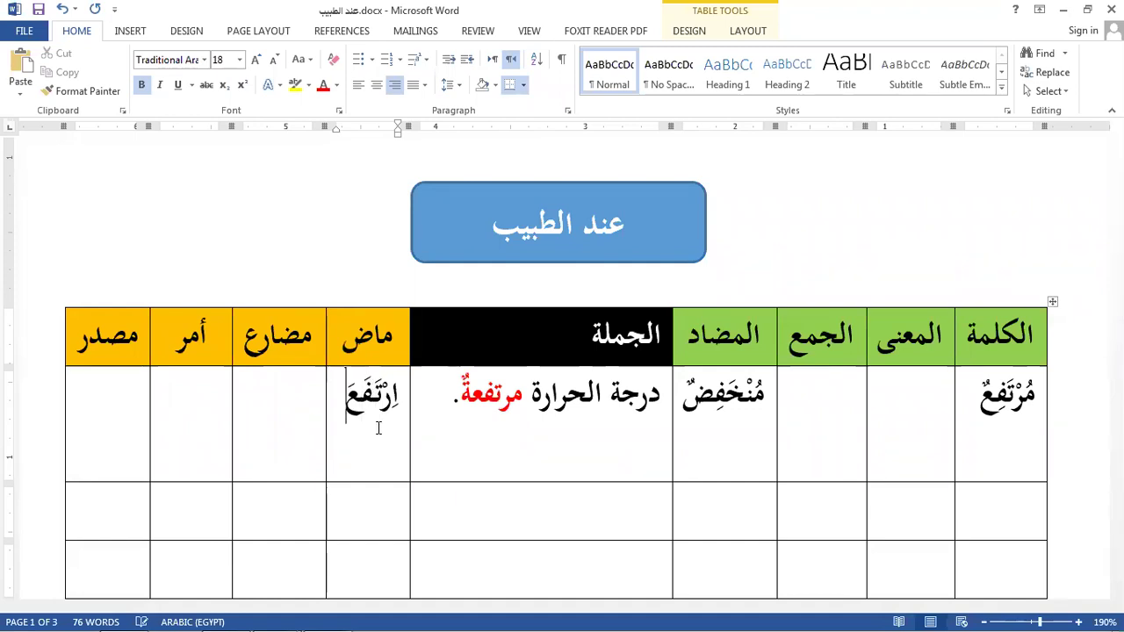
Enter the vowelled present-tense form يَرْتَفِعُ in the مضارع column of the first word row.
click(320, 399)
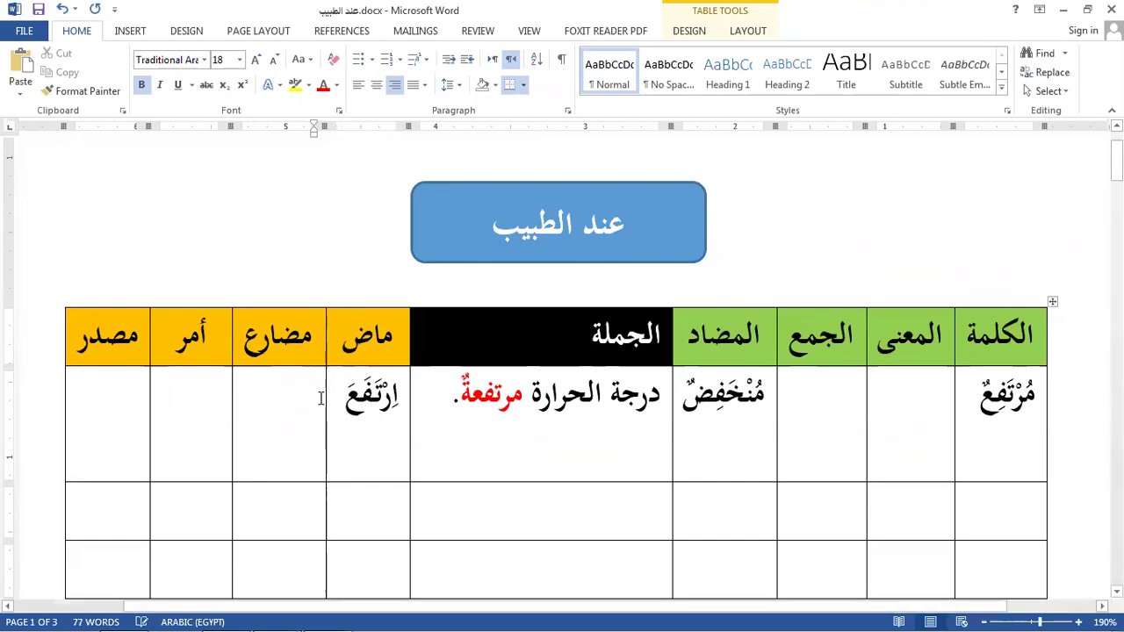
text(يَرتفع)
click(298, 395)
text(َرْ)
key(Left)
text(َ)
key(Left)
text(ِ)
key(Left)
text(ُ)
Enter the vowelled imperative form اِرْتَفِعْ in the أمر column of the first word row.
click(218, 384)
text(ر)
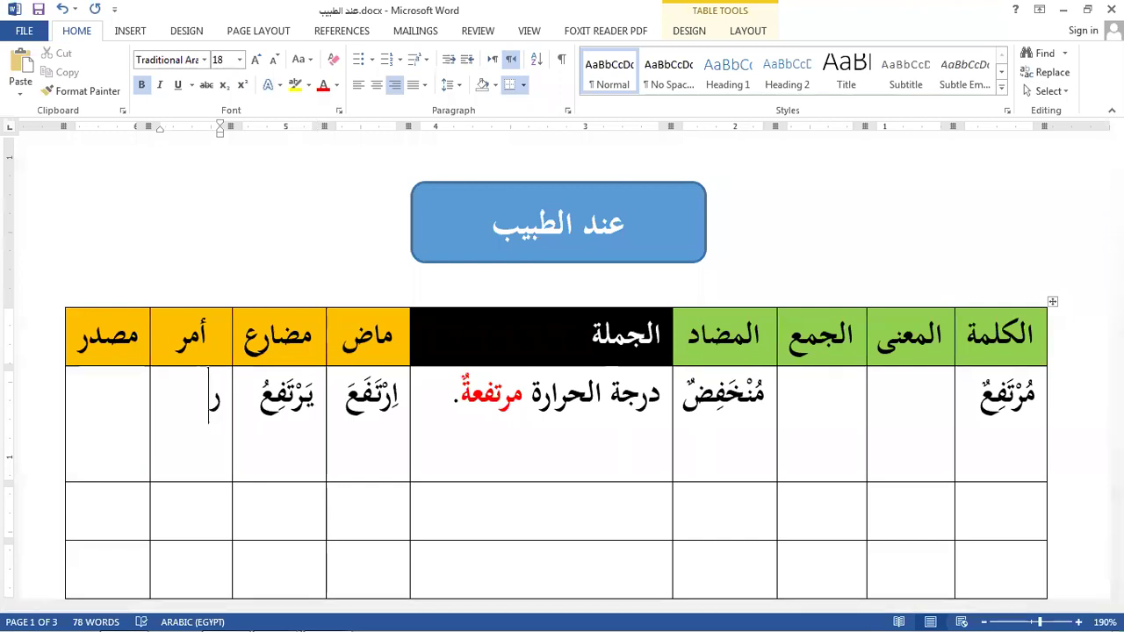
key(BackSpace)
text(ارتف)
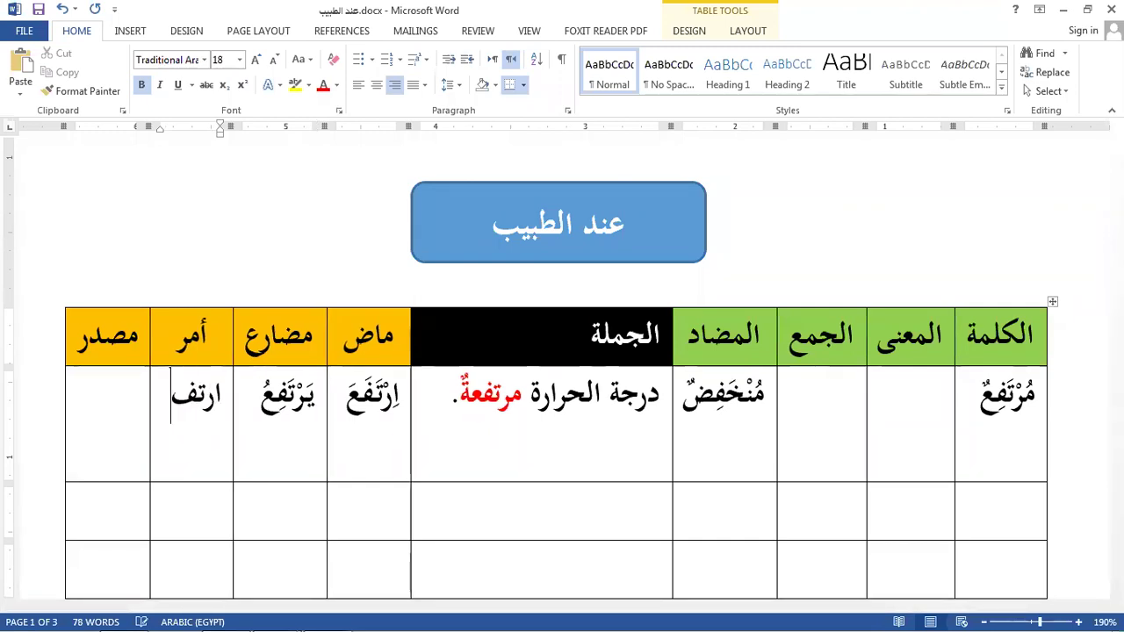
text(عٔ َ ْ َ)
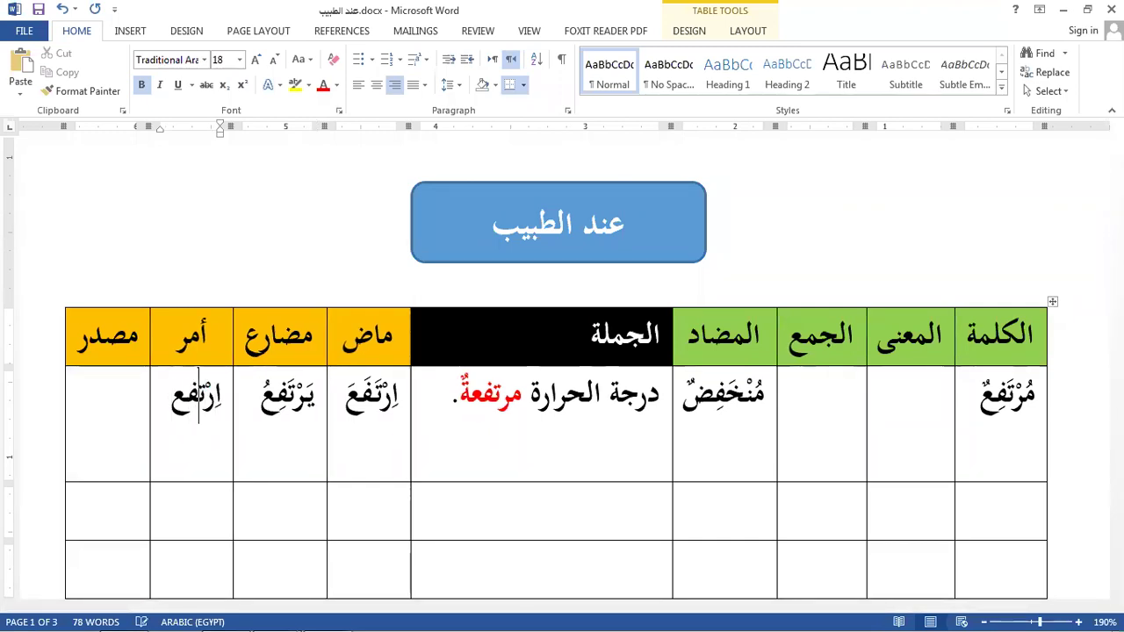
text(ِ)
key(Left)
text(ْ)
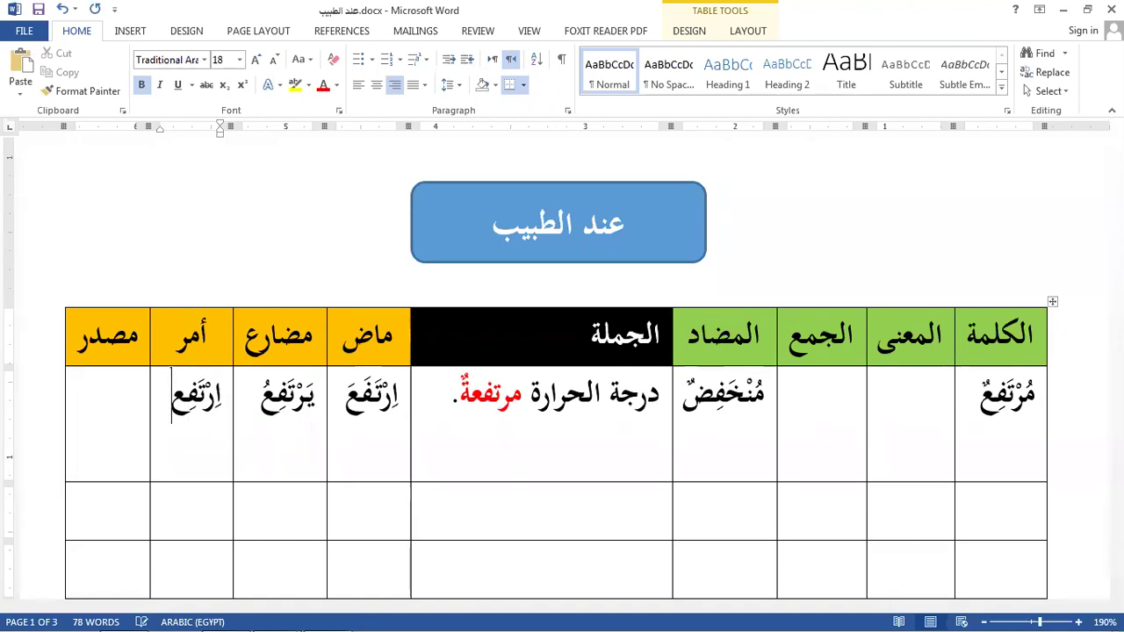
Enter the vowelled verbal noun اِرْتِفَاعٌ in the مصدر column of the first word row.
click(124, 383)
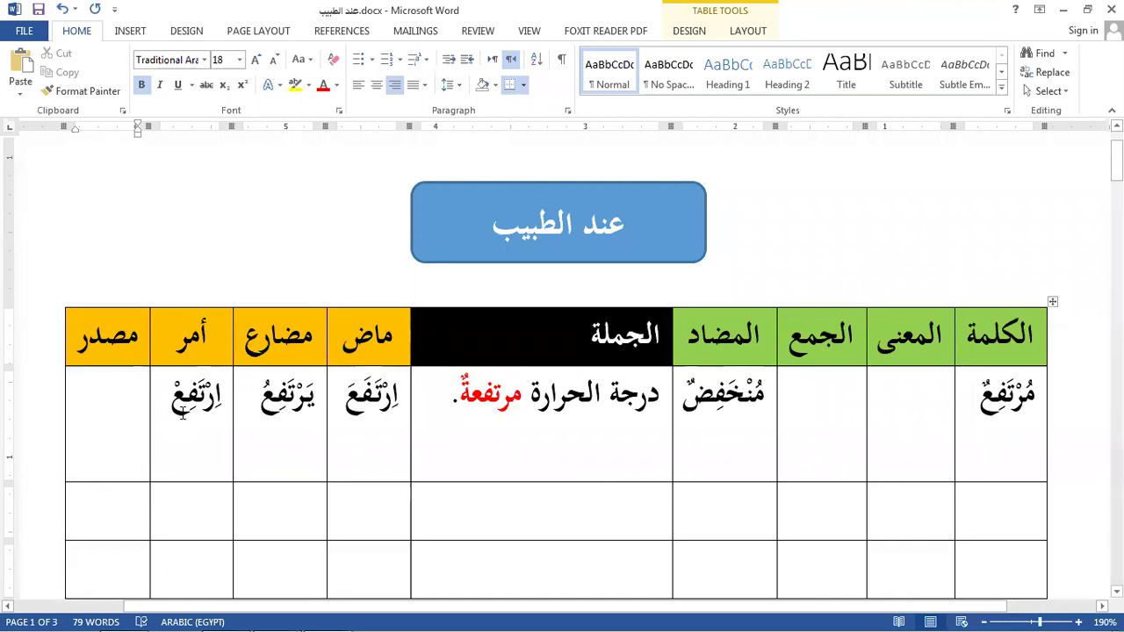
text(ار)
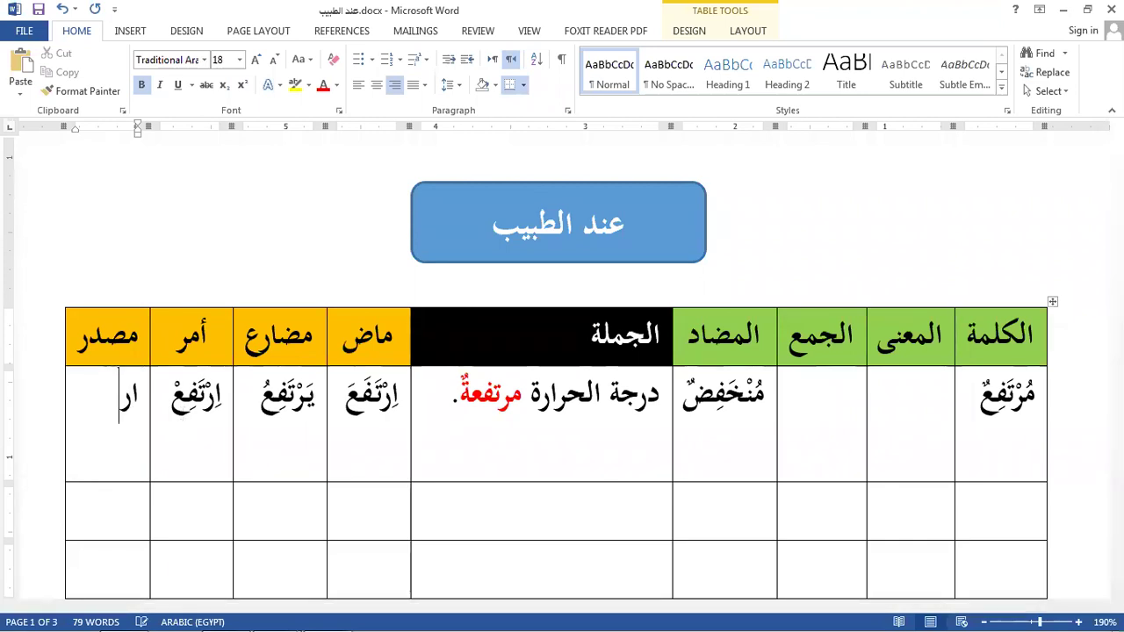
text(ت)
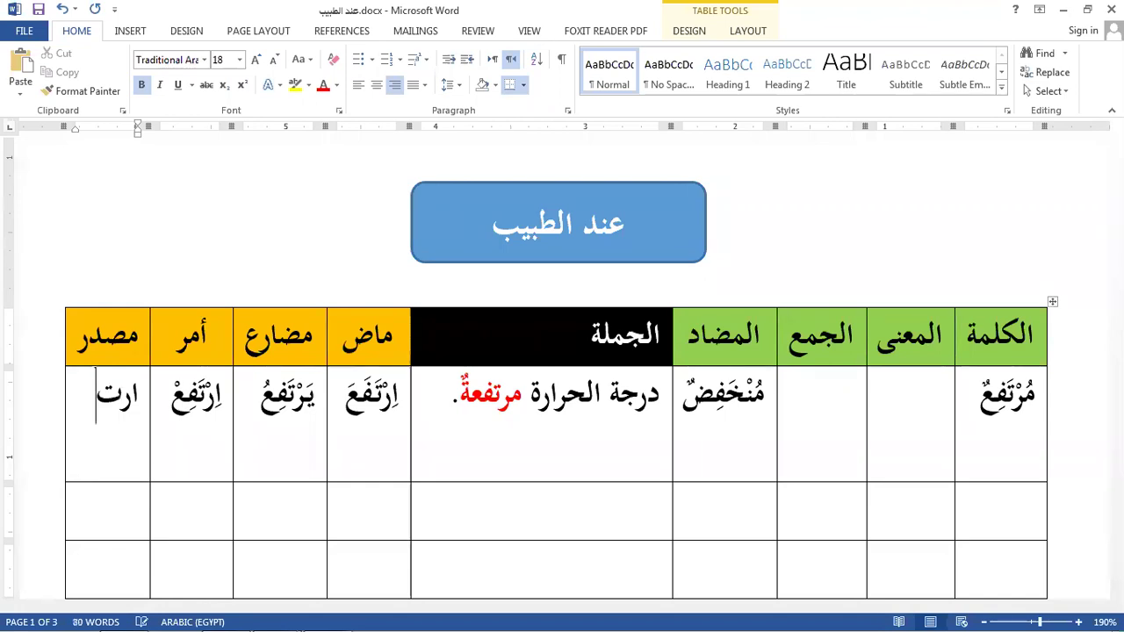
text(فاع)
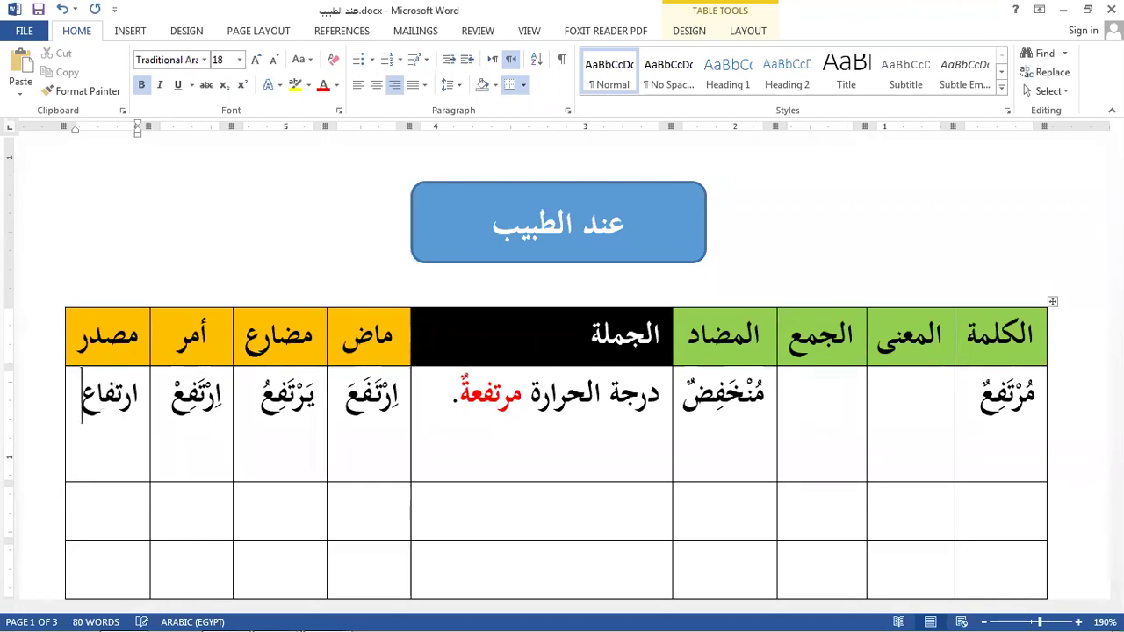
text(ِ)
key(Left)
text(ْ)
key(Left)
text(ِ)
key(Left)
text(َ)
key(Left)
key(Left)
text(ٌ)
Enter the vowelled past-tense form اِنْخَفَضَ in the ماض column of the second word row.
click(386, 527)
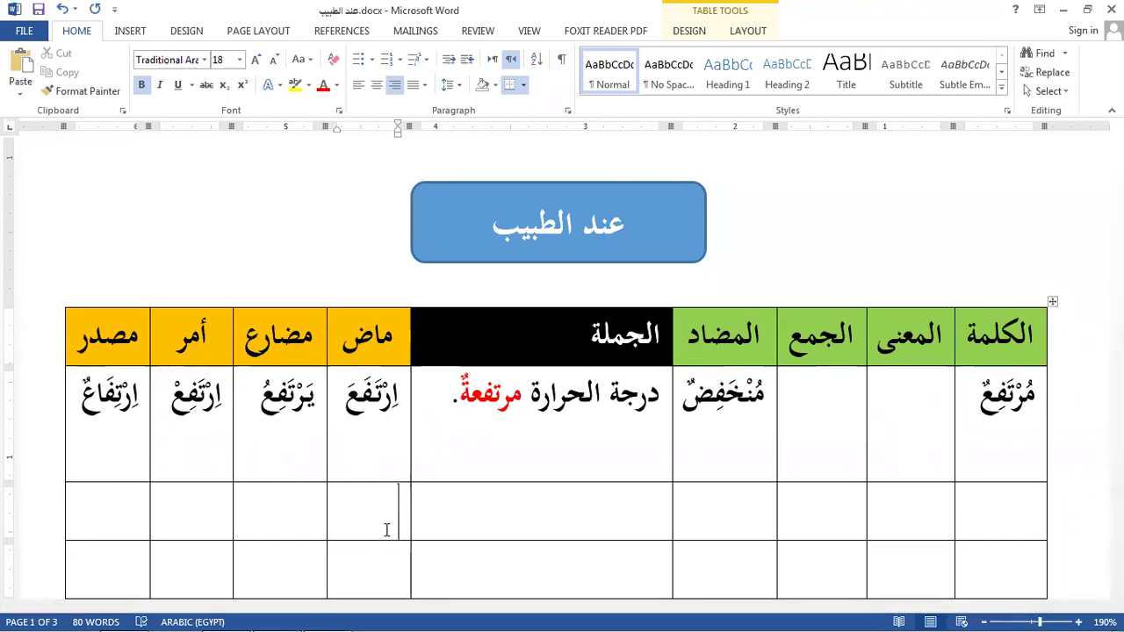
text(انخفض)
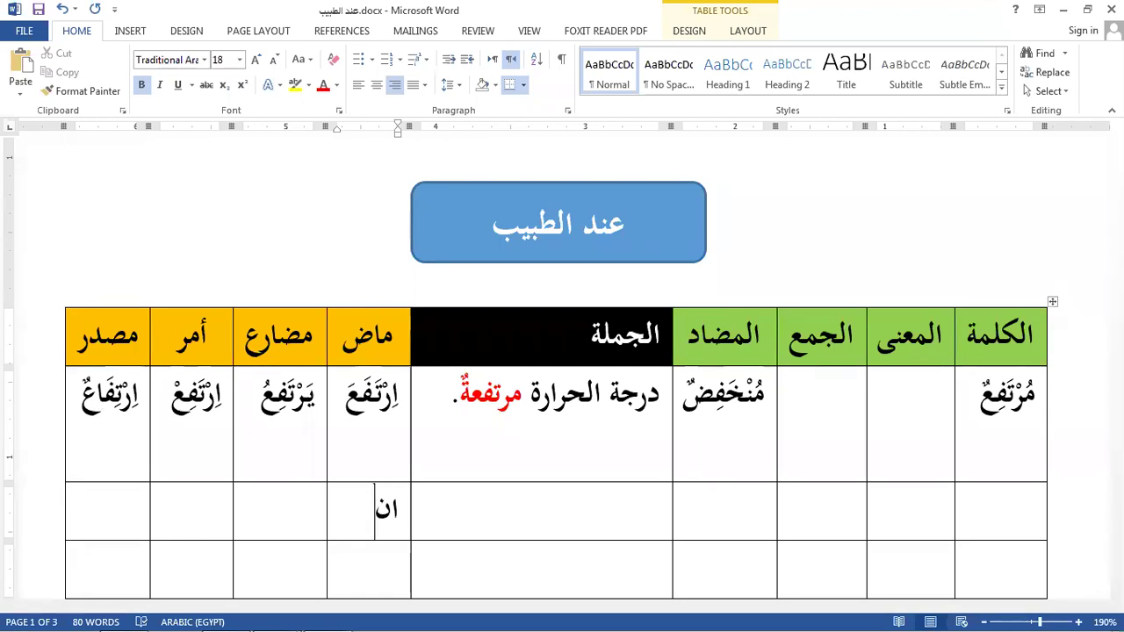
key(Right)
key(Right)
key(Right)
key(Right)
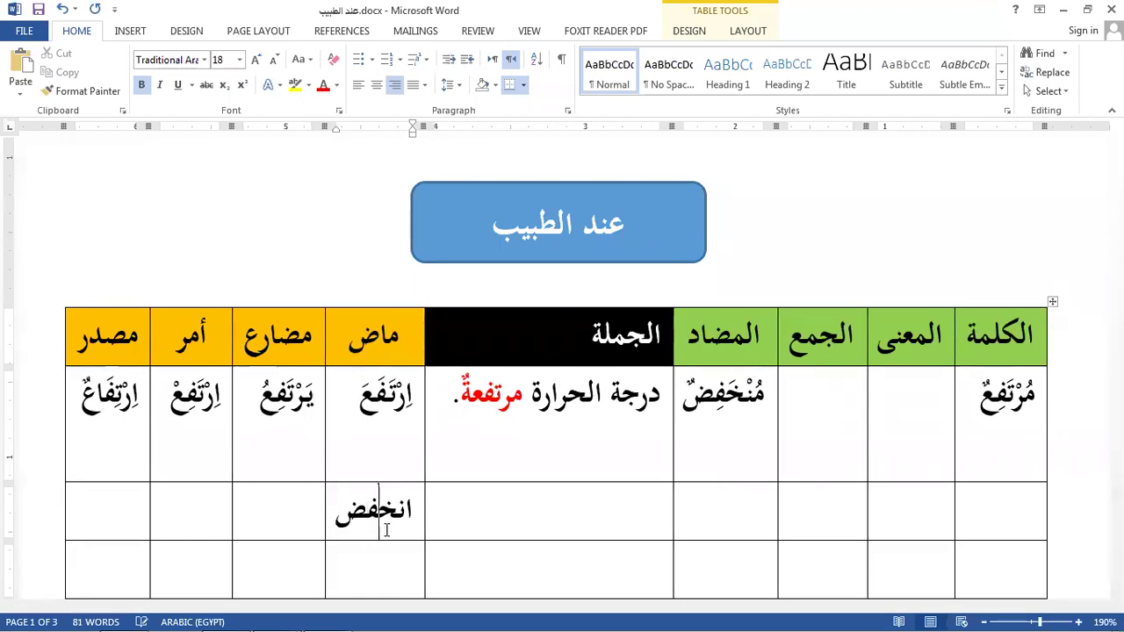
text(ِ)
key(Left)
text(ْ)
key(Left)
text(َ)
key(Left)
text(َ)
key(Left)
text(َ)
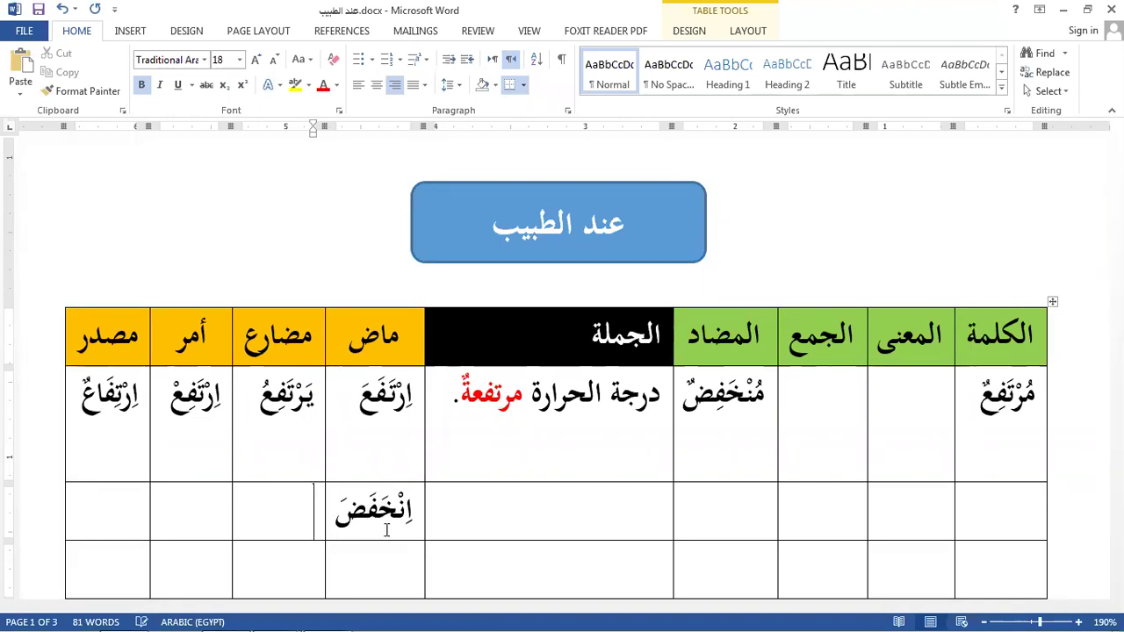
Enter the vowelled present-tense form يَنْخَفِضُ in the مضارع column of the second word row.
key(Tab)
text(ينخفض)
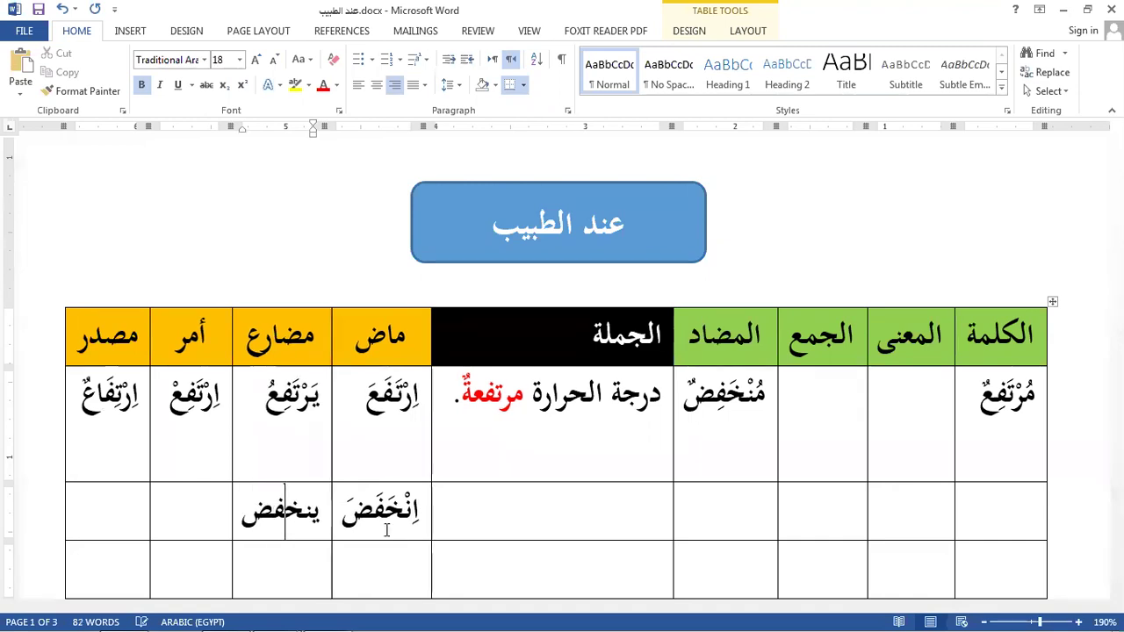
text(َ)
key(Left)
text(ْ)
key(Left)
text(َ)
key(Left)
text(ِ)
key(Left)
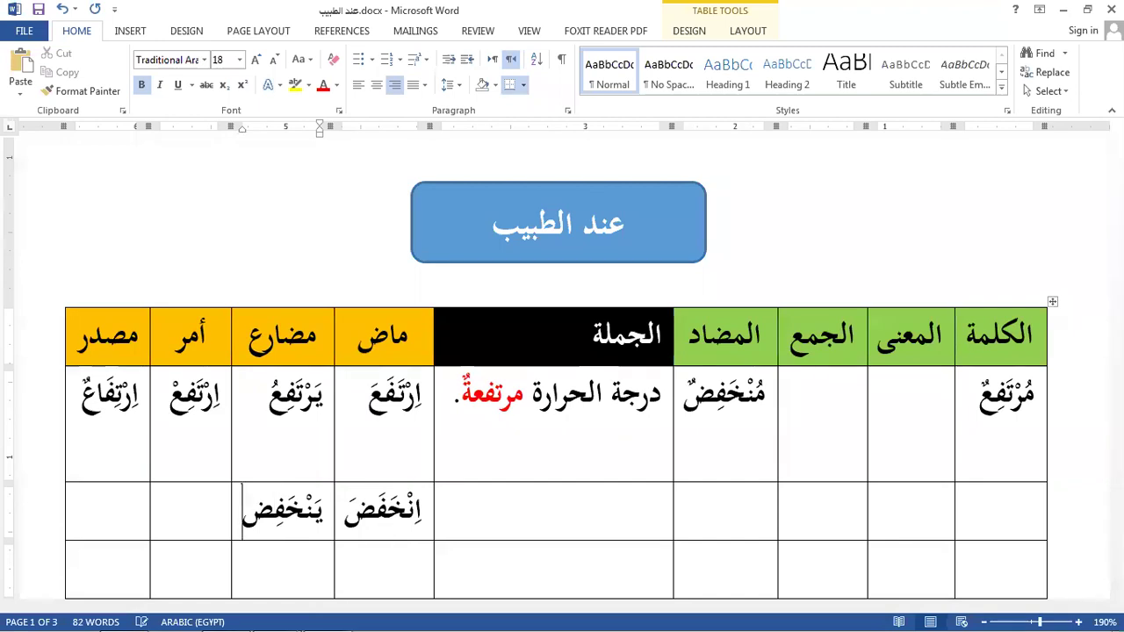
text(ُ)
Enter the vowelled imperative form اِنْخَفِضْ in the أمر column of the second word row.
key(Tab)
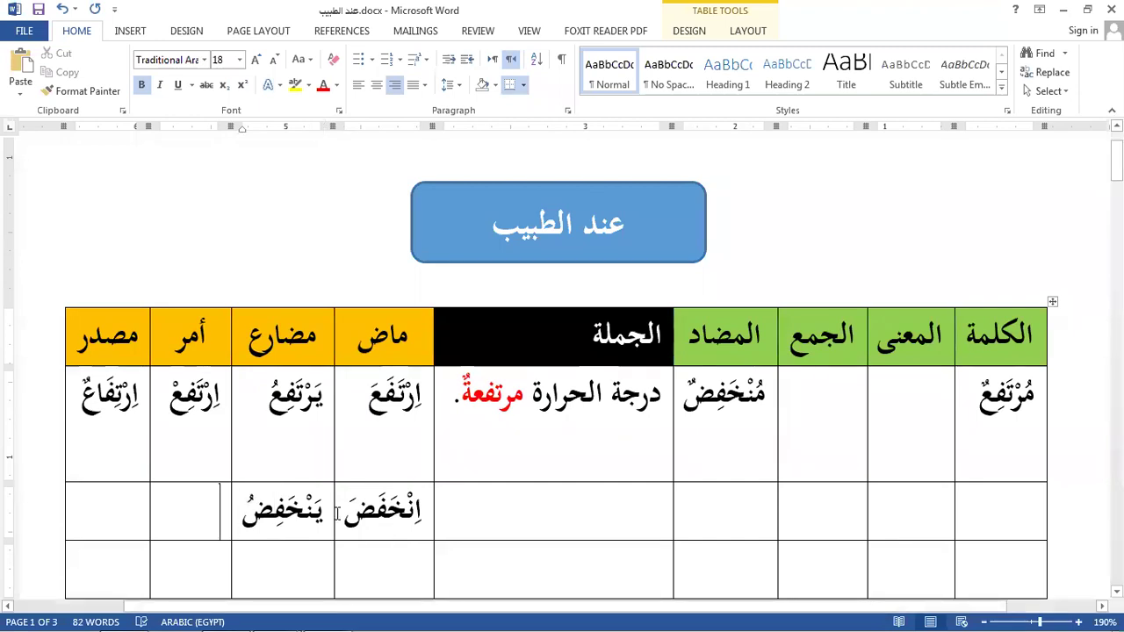
text(انخفض)
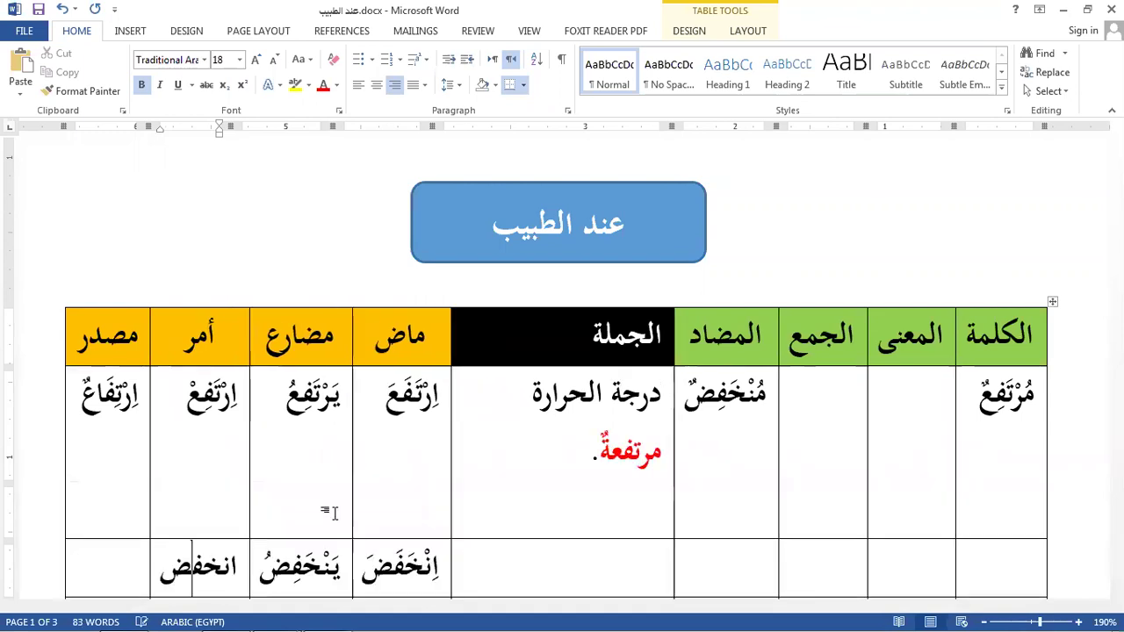
key(Right)
text(ْ)
key(Left)
text(َ)
key(Left)
text(ِ)
Enter the vowelled verbal noun اِنْخِفَاضٌ in the مصدر column of the second word row.
key(Tab)
text(انخفاض)
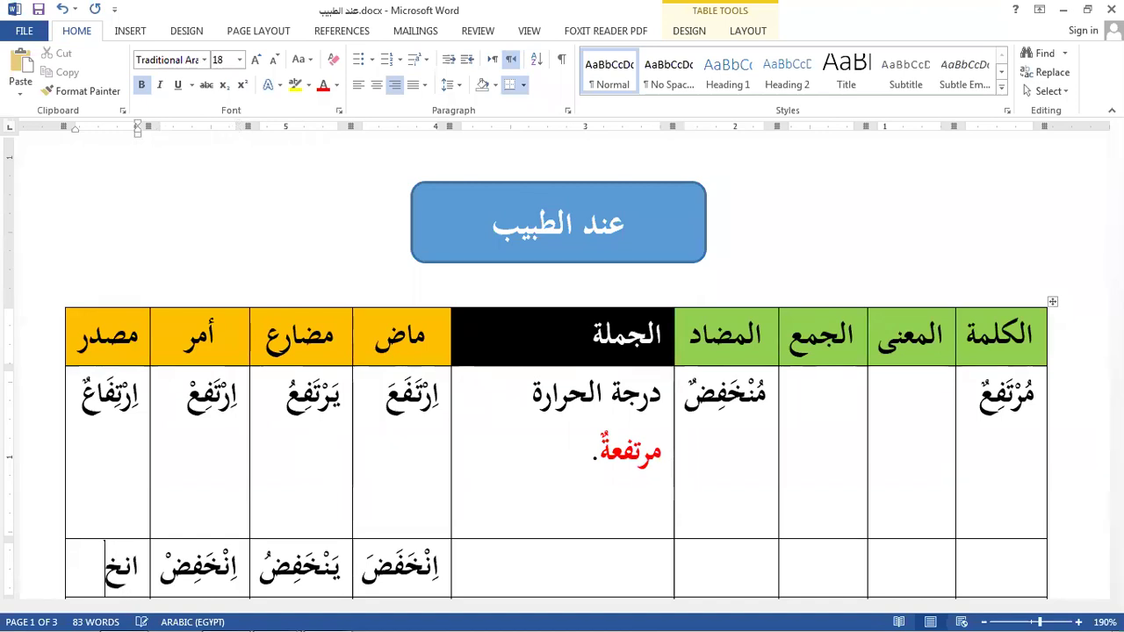
key(Right)
key(Right)
key(Right)
text(ِ)
key(Left)
text(ْ)
key(Left)
key(Left)
text(ٌ)
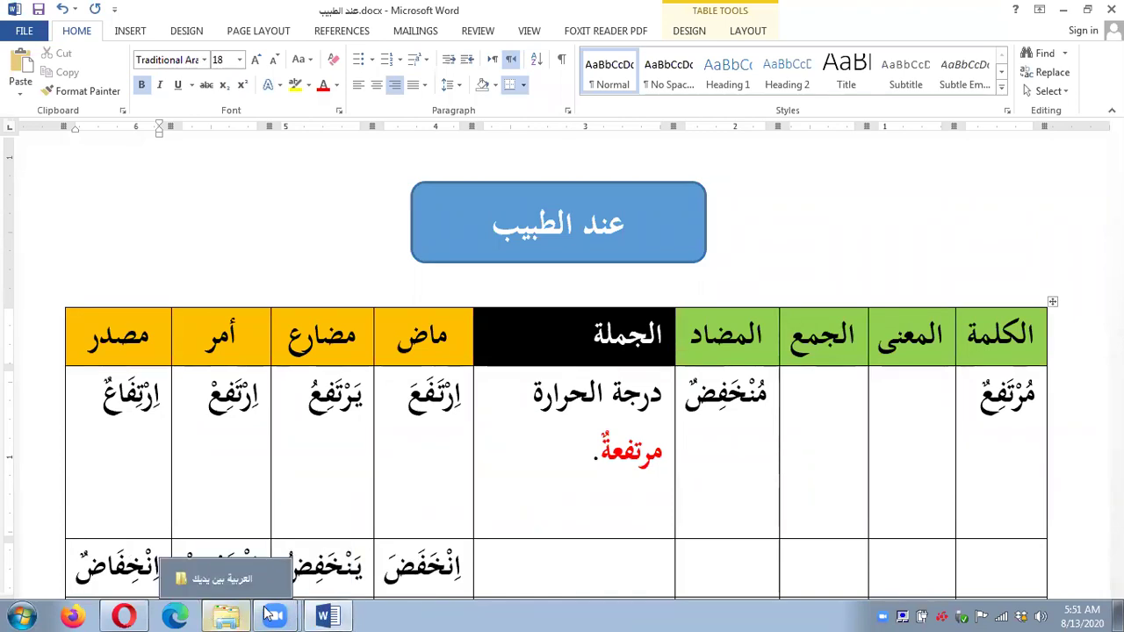
Consult the lesson dialogue in the textbook PDF and enter ماذا حدث؟ in the الكلمة column of the second word row.
click(242, 614)
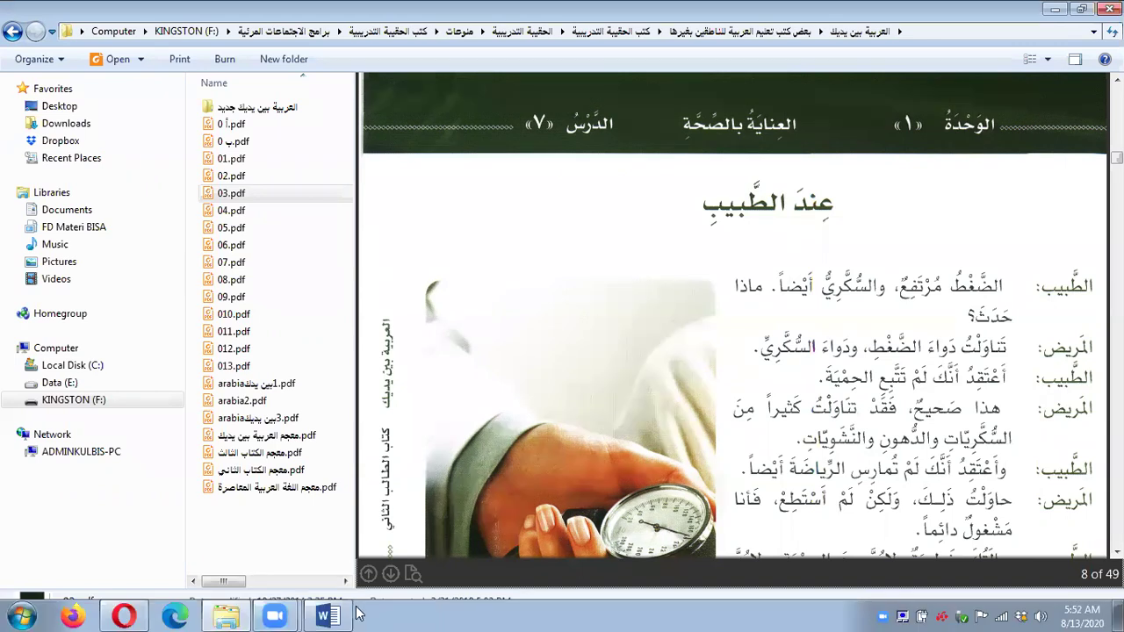
click(332, 615)
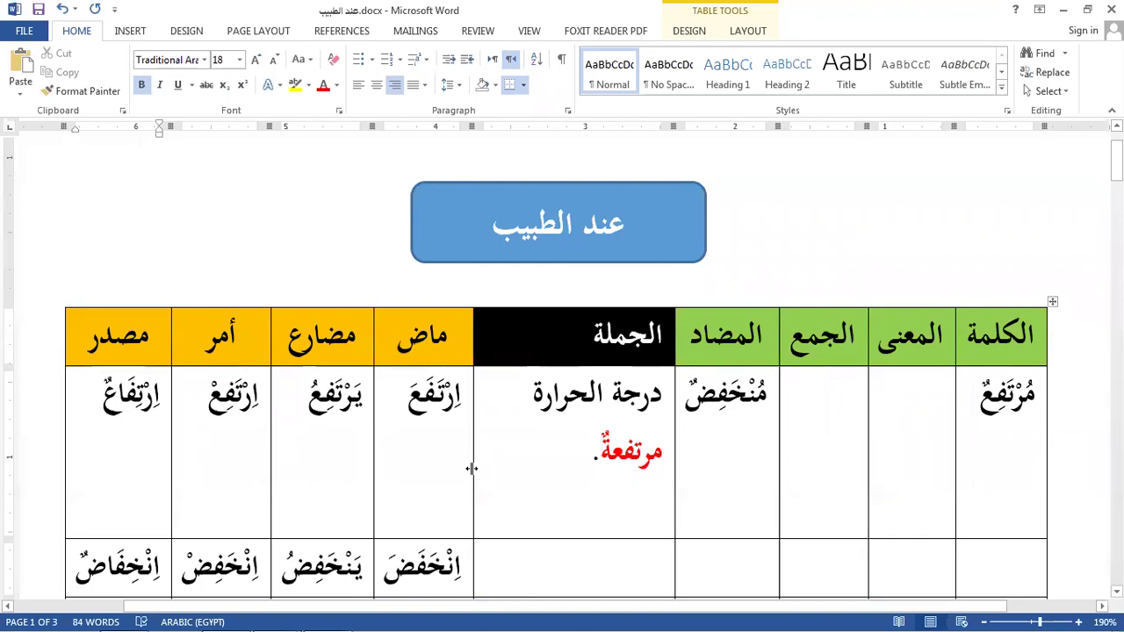
drag(465, 468, 465, 468)
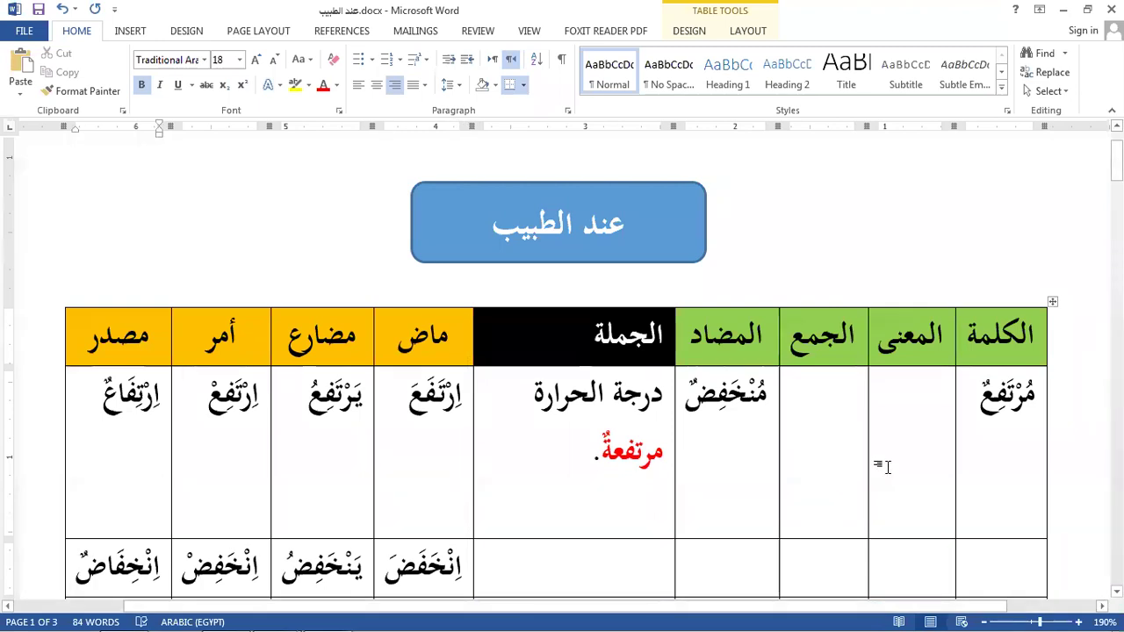
scroll(887, 467, down, 2)
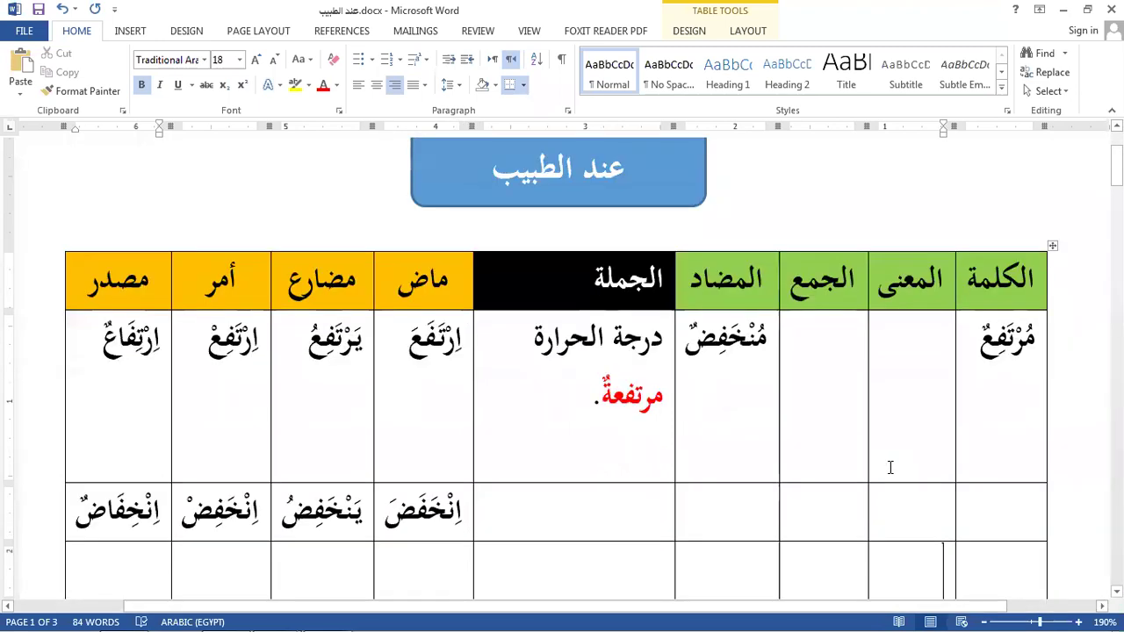
click(975, 477)
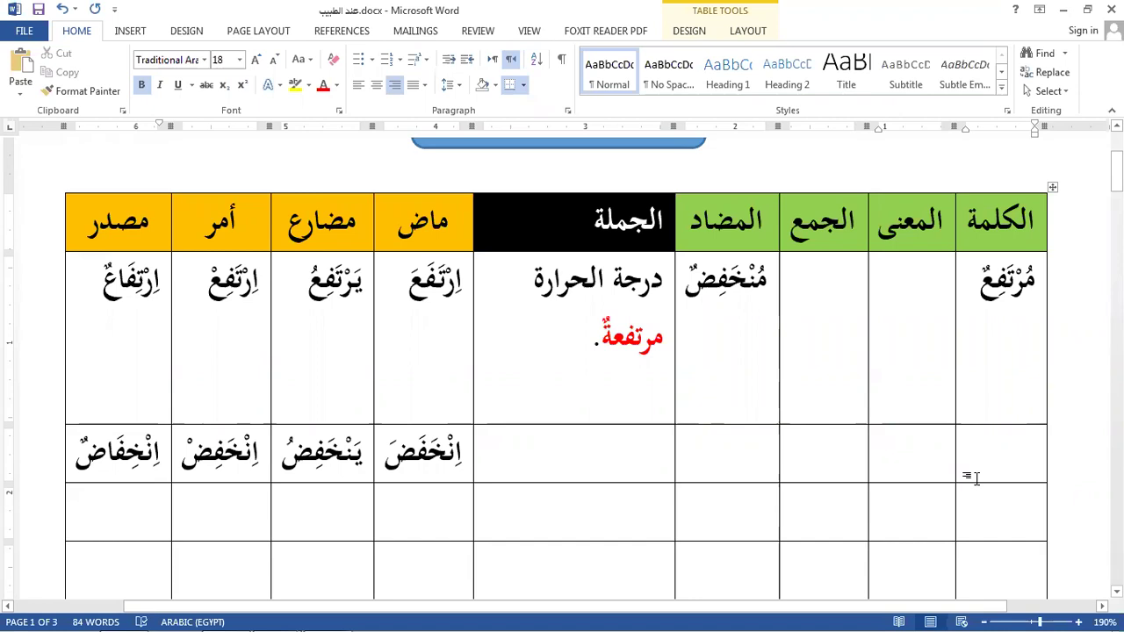
text(ماذا)
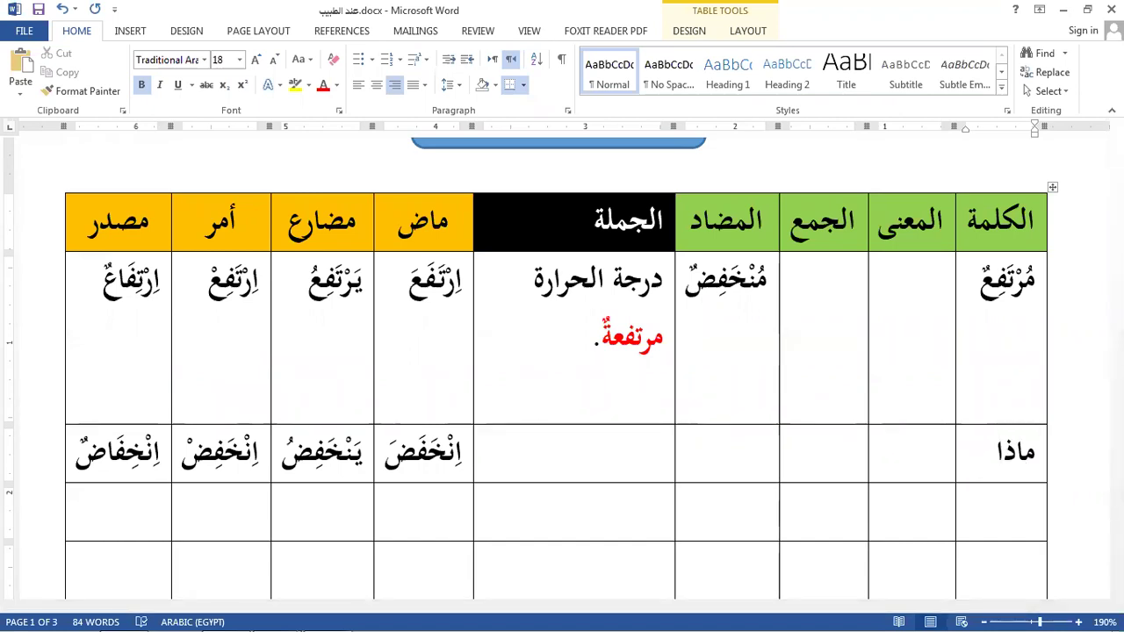
key(Return)
text(ح)
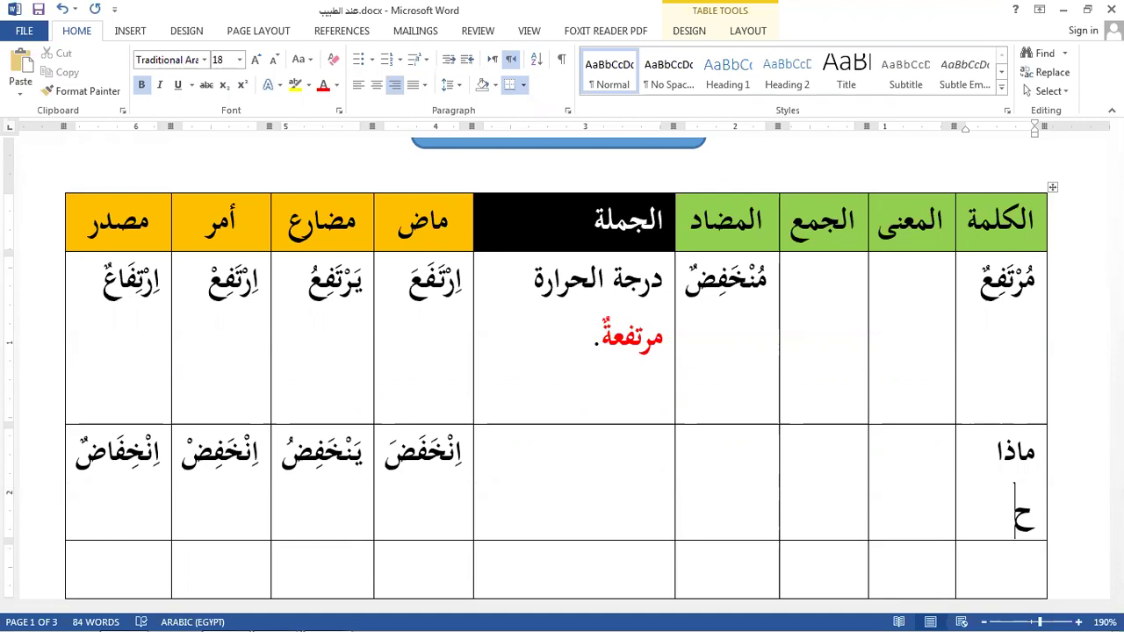
text(دث؟)
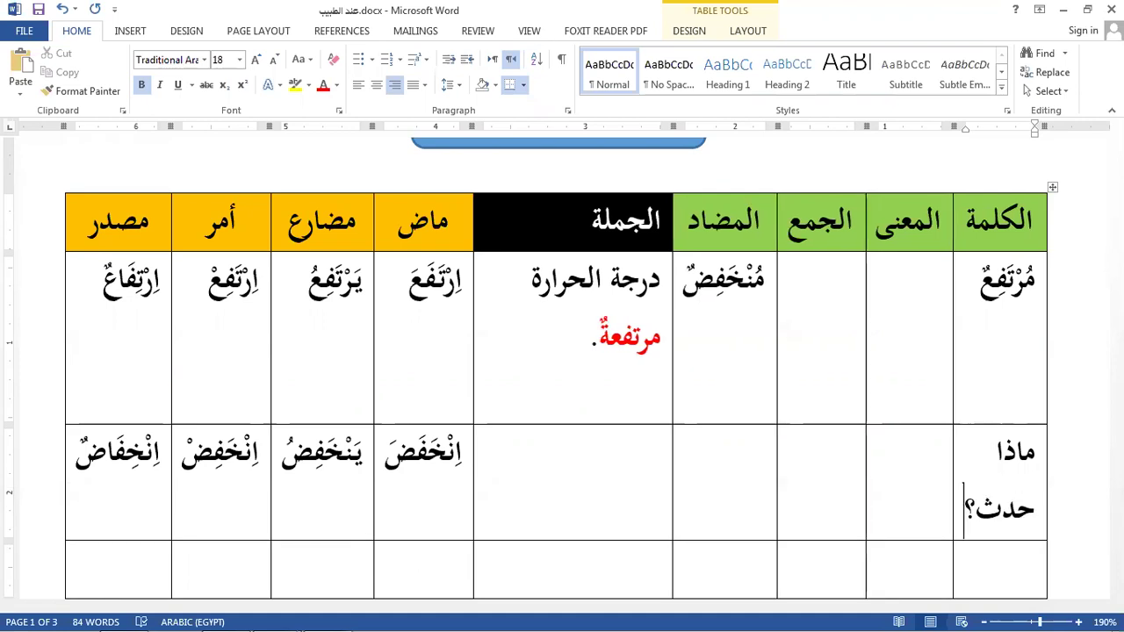
Reduce the font of ماذا حدث؟ by three sizes and set the verb forms in both word rows to 16 pt.
click(1021, 463)
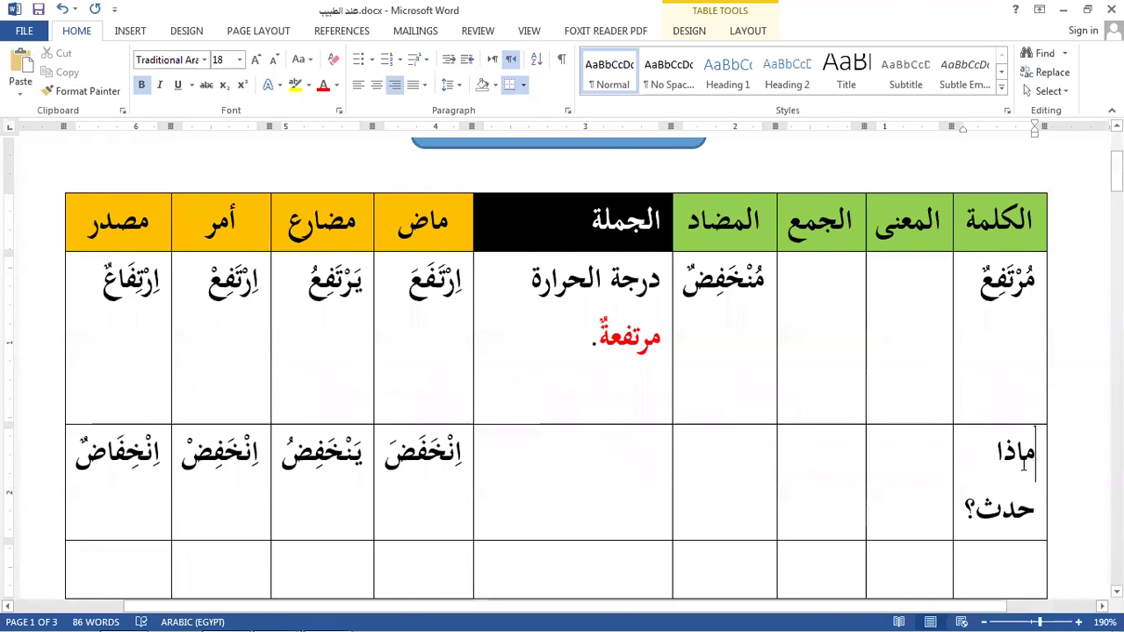
key(shift+Down)
key(shift+End)
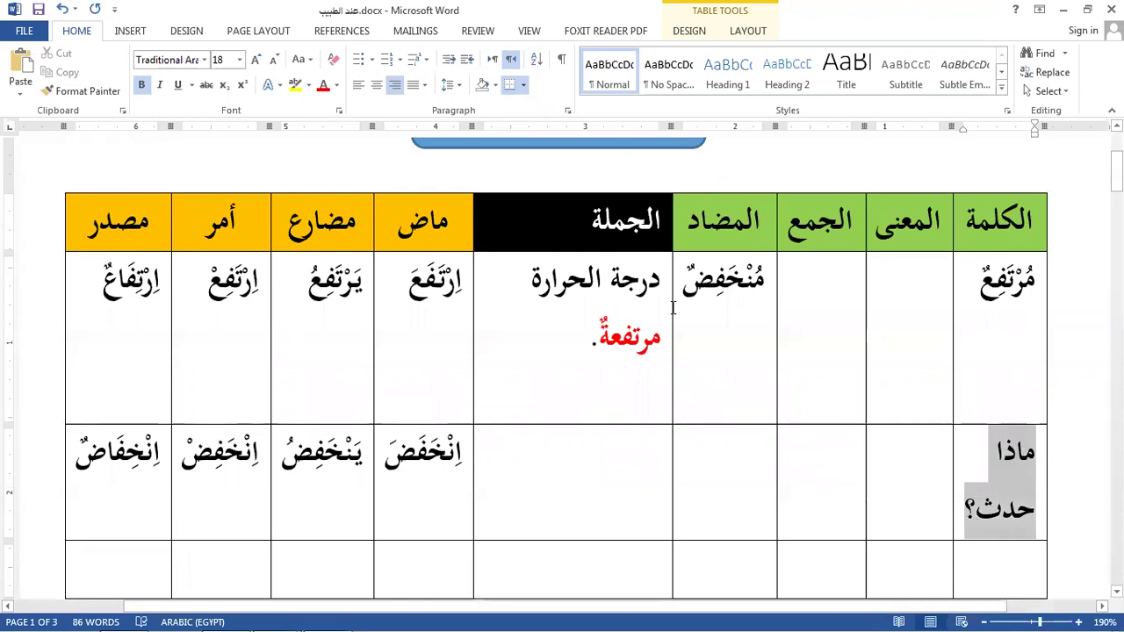
click(274, 64)
click(274, 63)
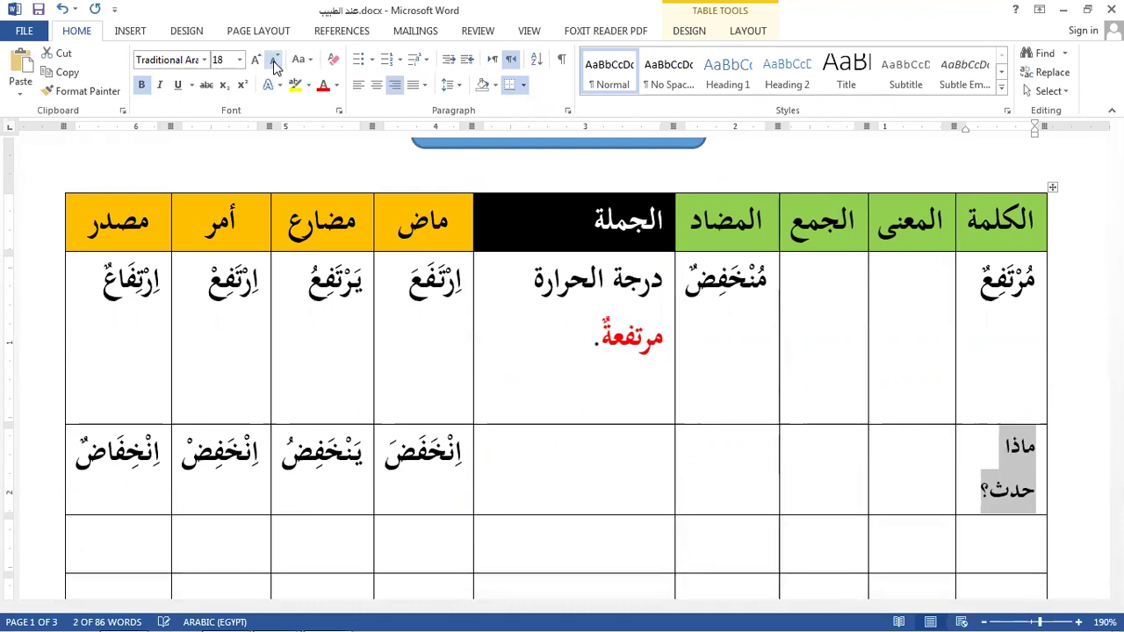
click(274, 63)
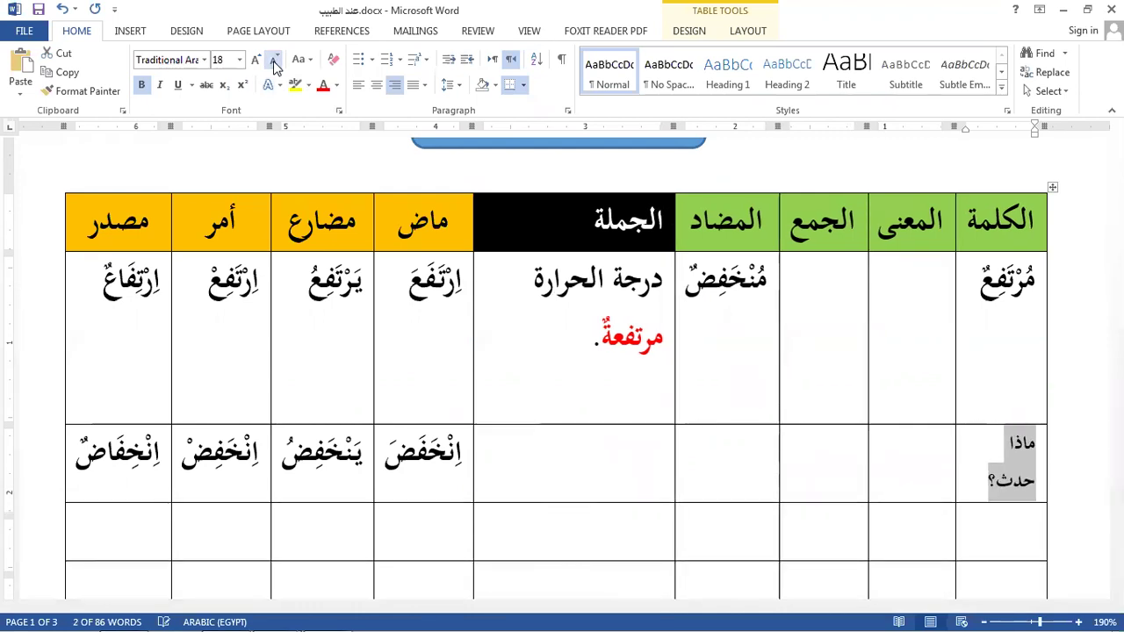
drag(467, 281, 131, 445)
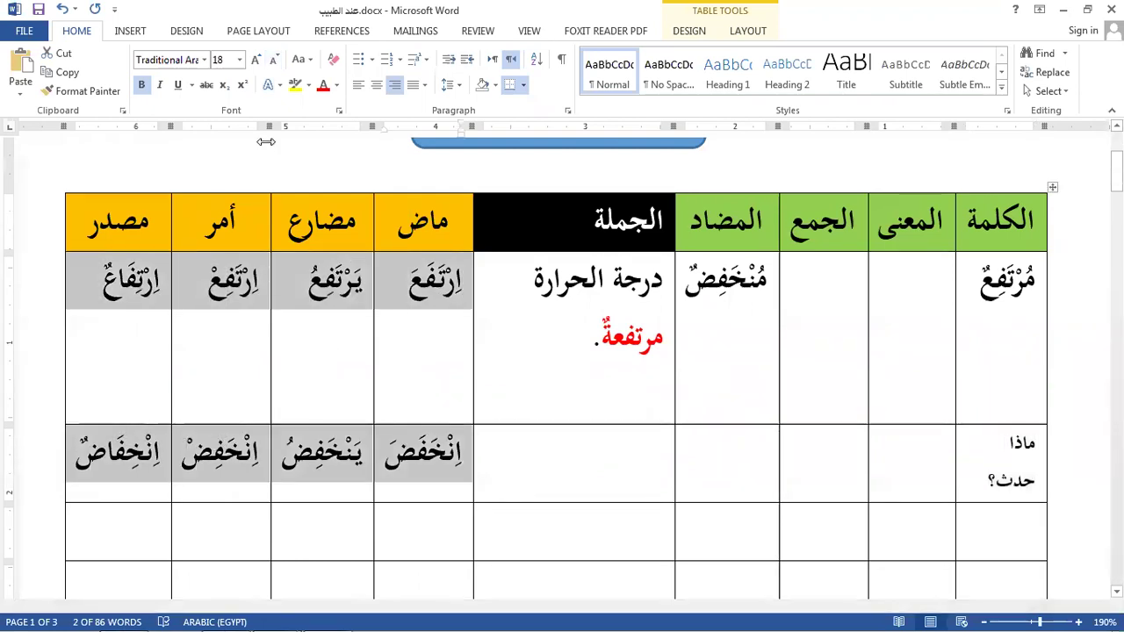
click(272, 59)
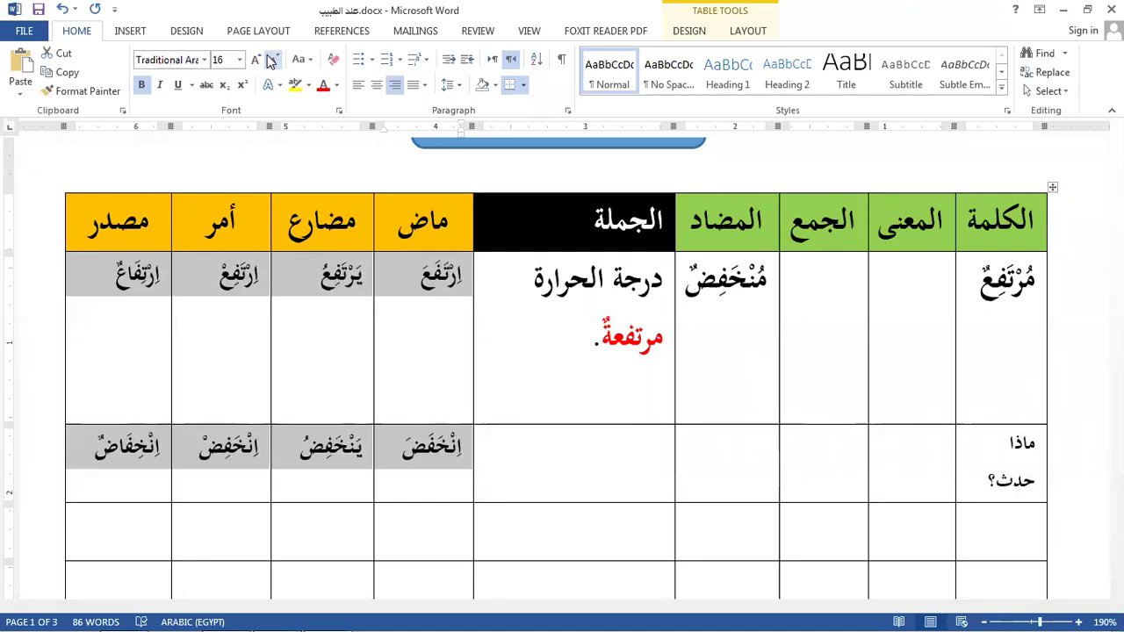
Enter the meaning ماذا هناك؟ in the المعنى column beside ماذا حدث؟.
click(894, 452)
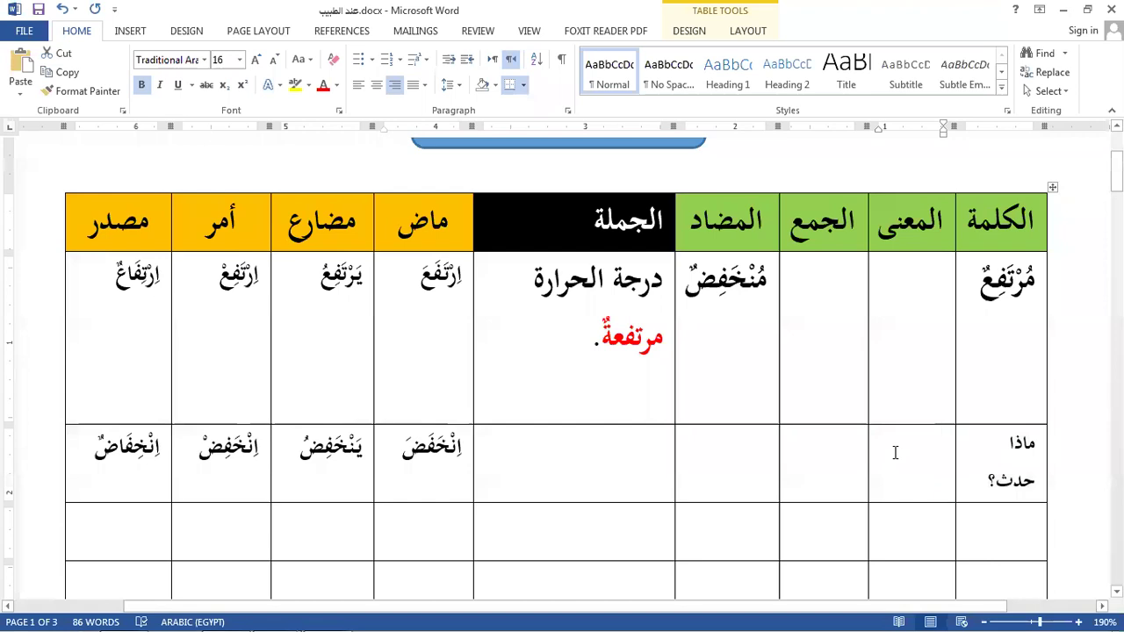
text(مذ)
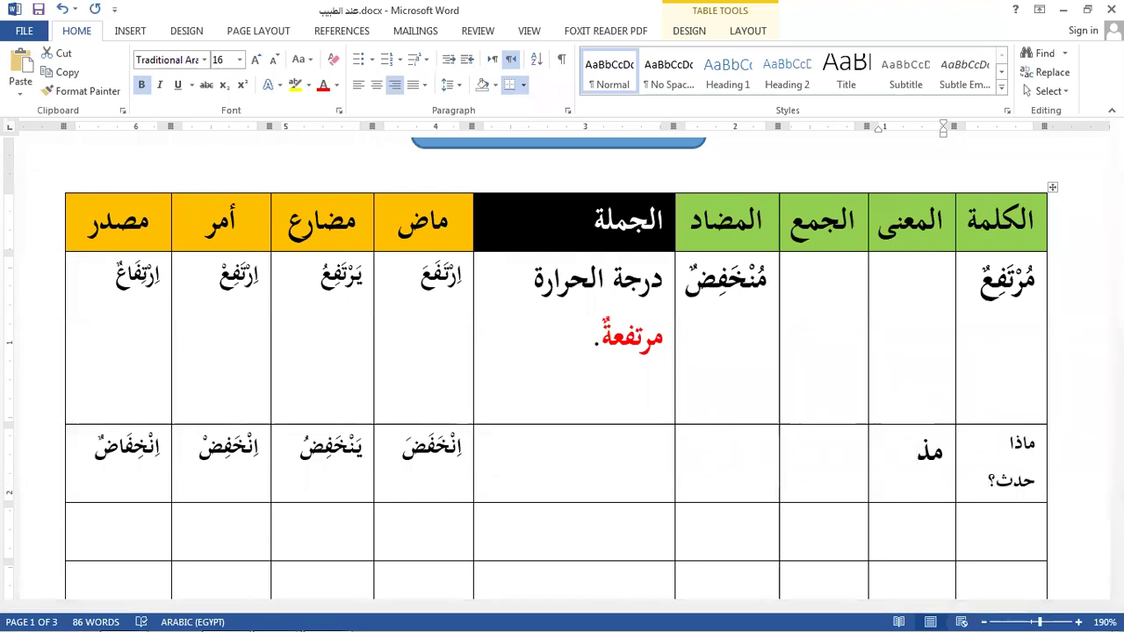
key(BackSpace)
text(اذا)
key(Return)
text(هناك؟)
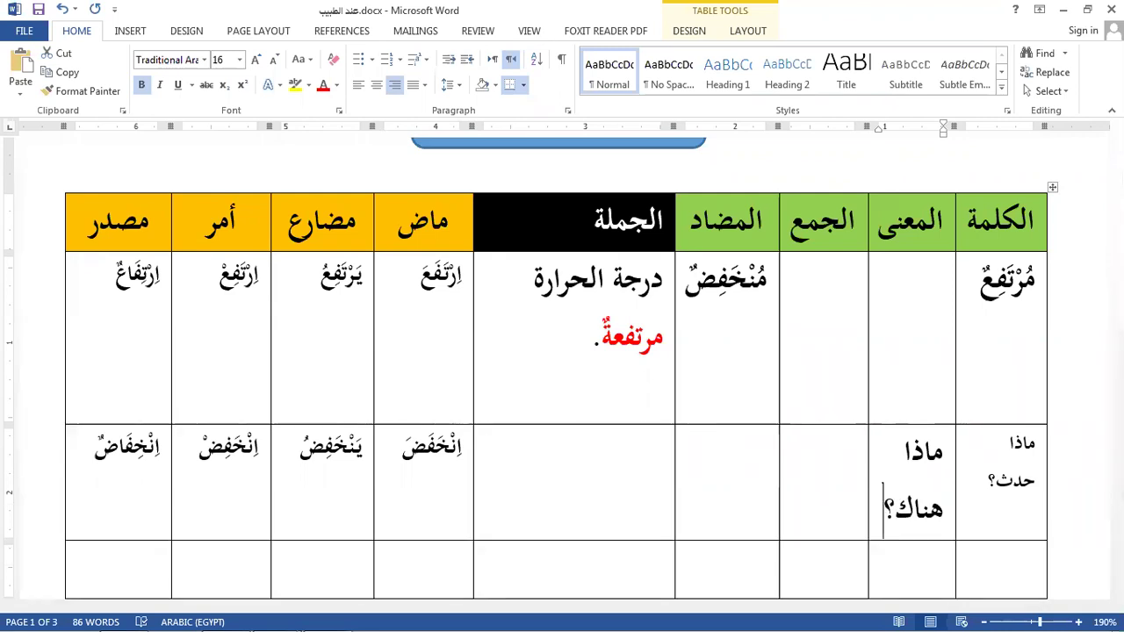
Set the font size of ماذا هناك؟ in the المعنى column to 10 pt.
drag(950, 444, 885, 518)
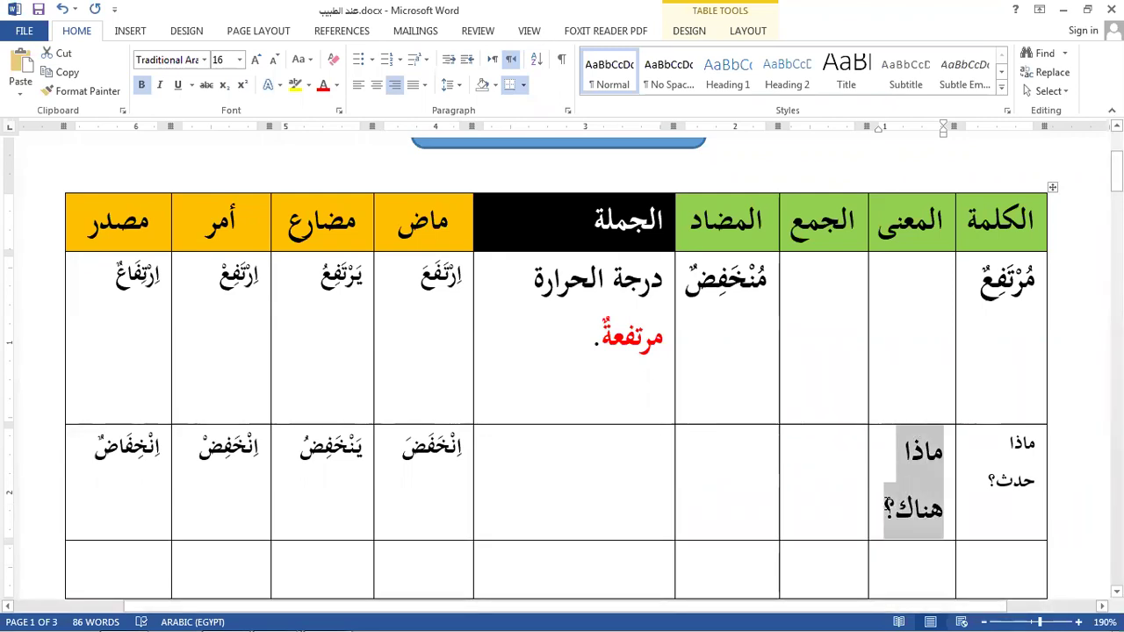
click(271, 64)
click(271, 64)
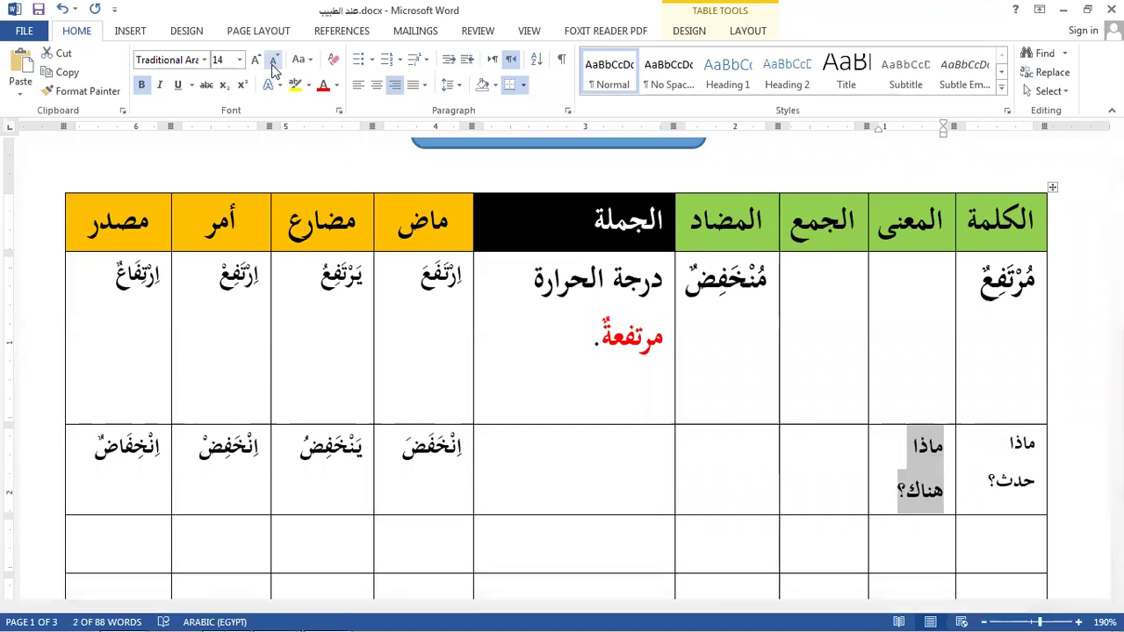
click(271, 64)
click(271, 64)
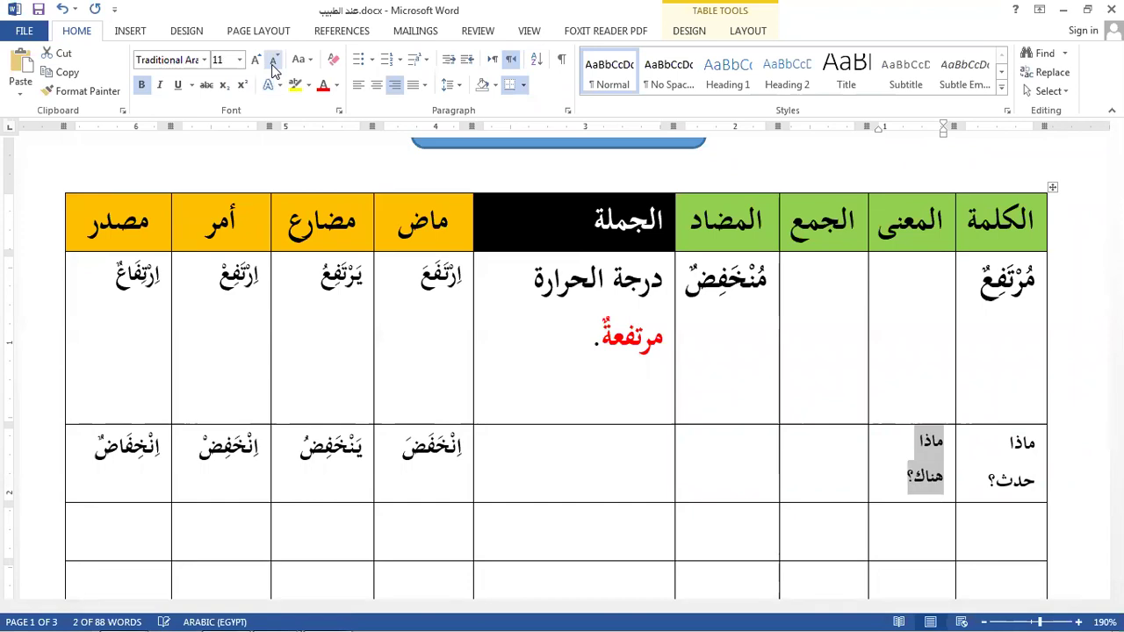
click(271, 64)
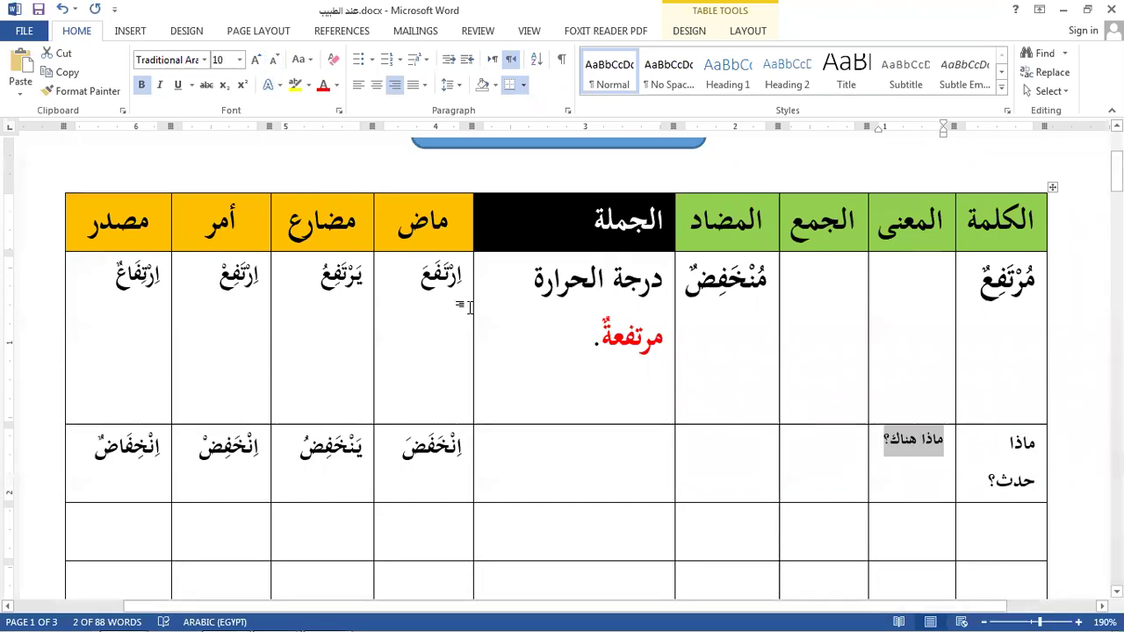
Widen the الجملة column slightly and shift the borders between the ماض, مضارع, أمر and مصدر columns to match.
drag(472, 307, 457, 310)
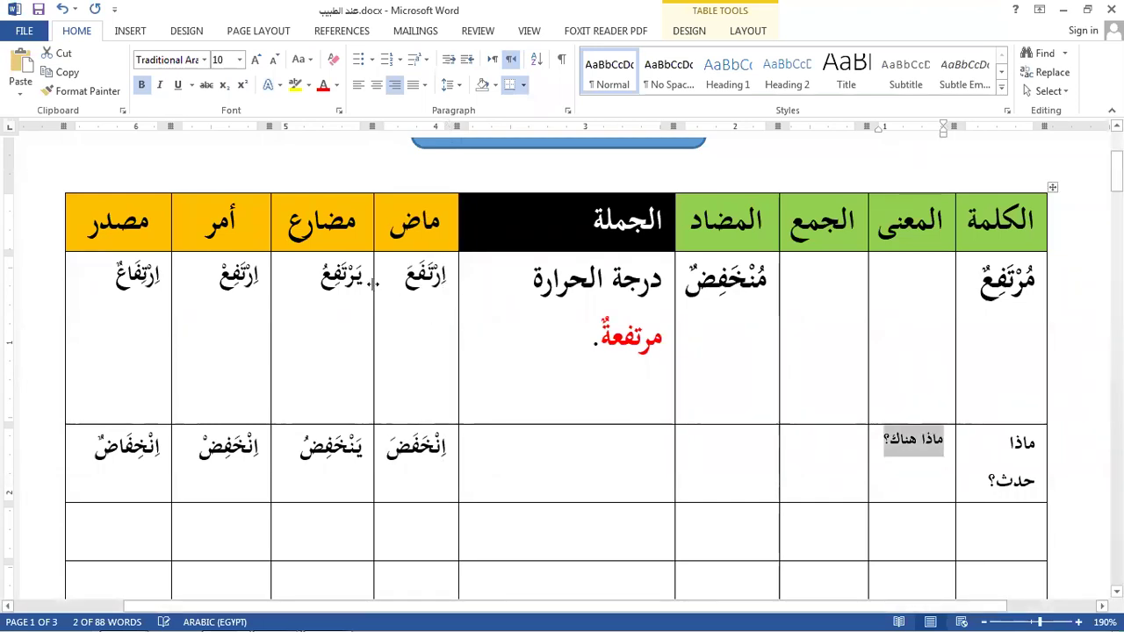
drag(373, 282, 365, 285)
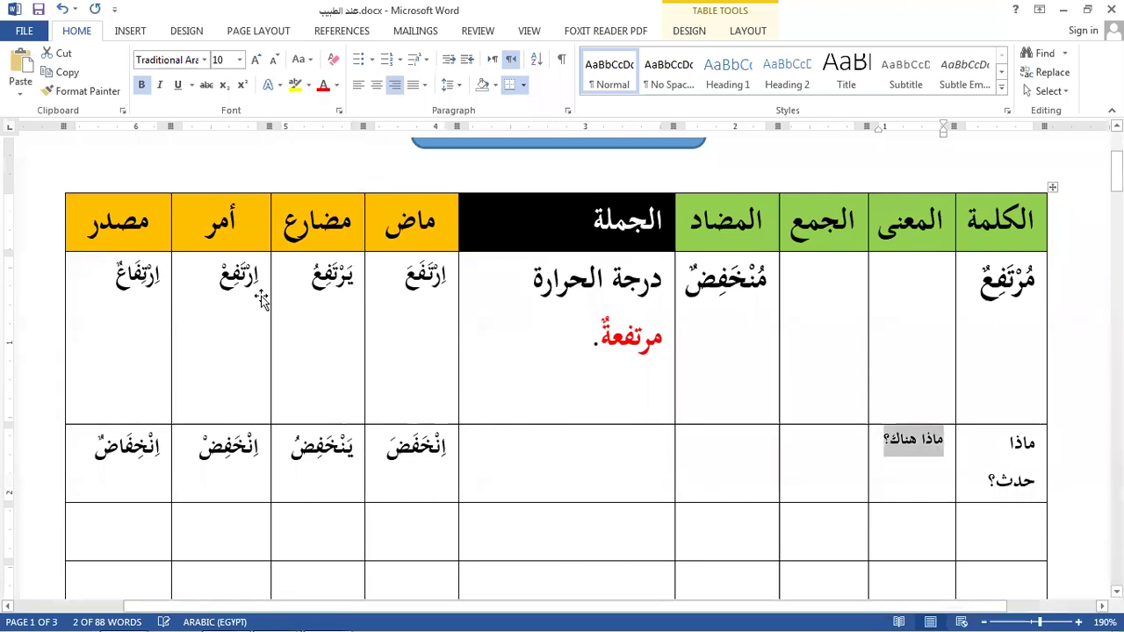
drag(272, 297, 261, 296)
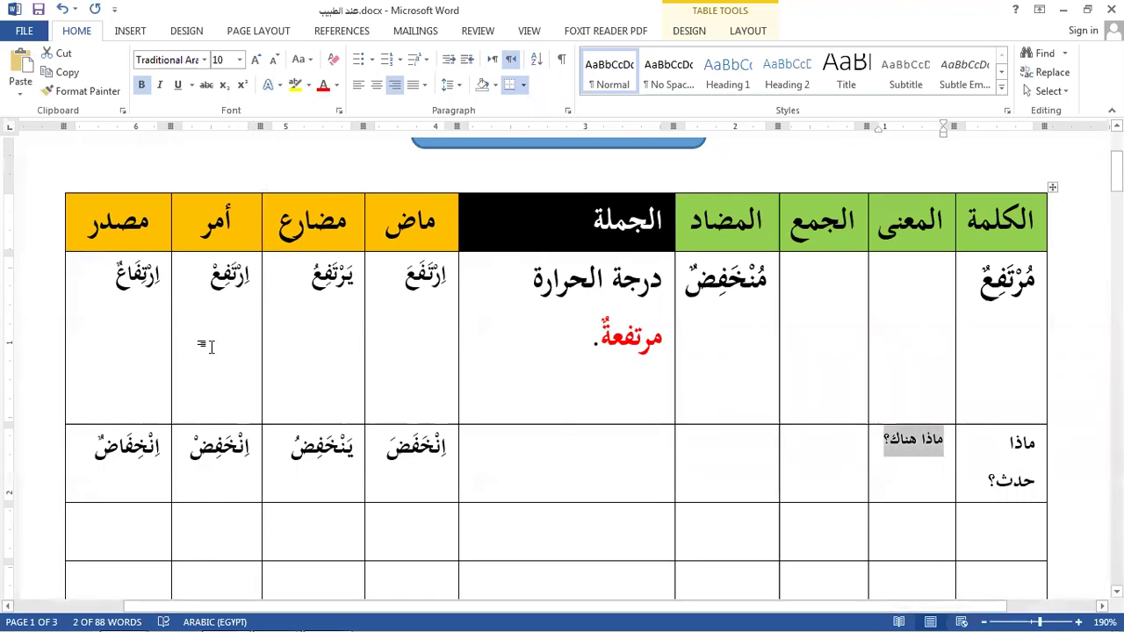
drag(170, 349, 158, 349)
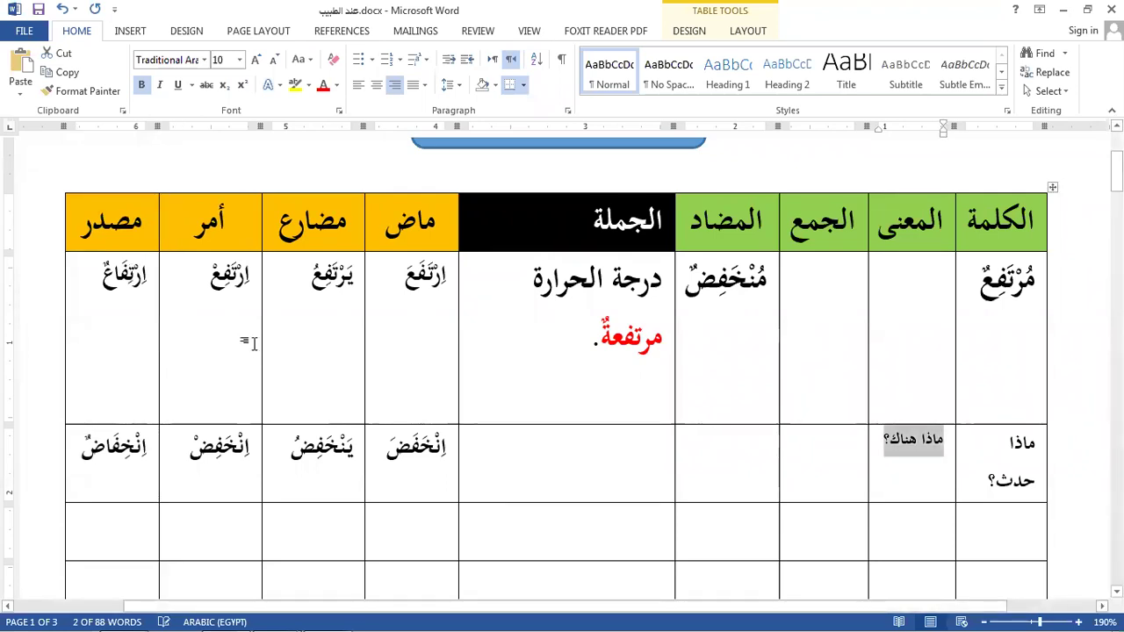
Shift the borders between أمر, مضارع and ماض to make room, and widen the الجملة column until its first sentence fits on one line.
drag(260, 341, 251, 342)
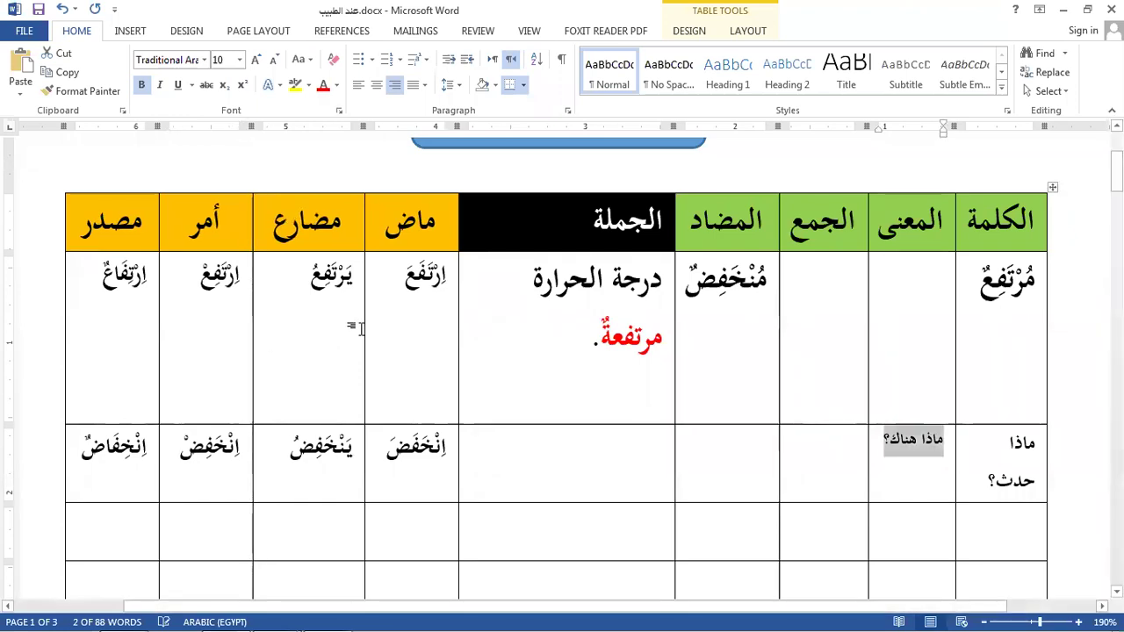
drag(364, 326, 346, 332)
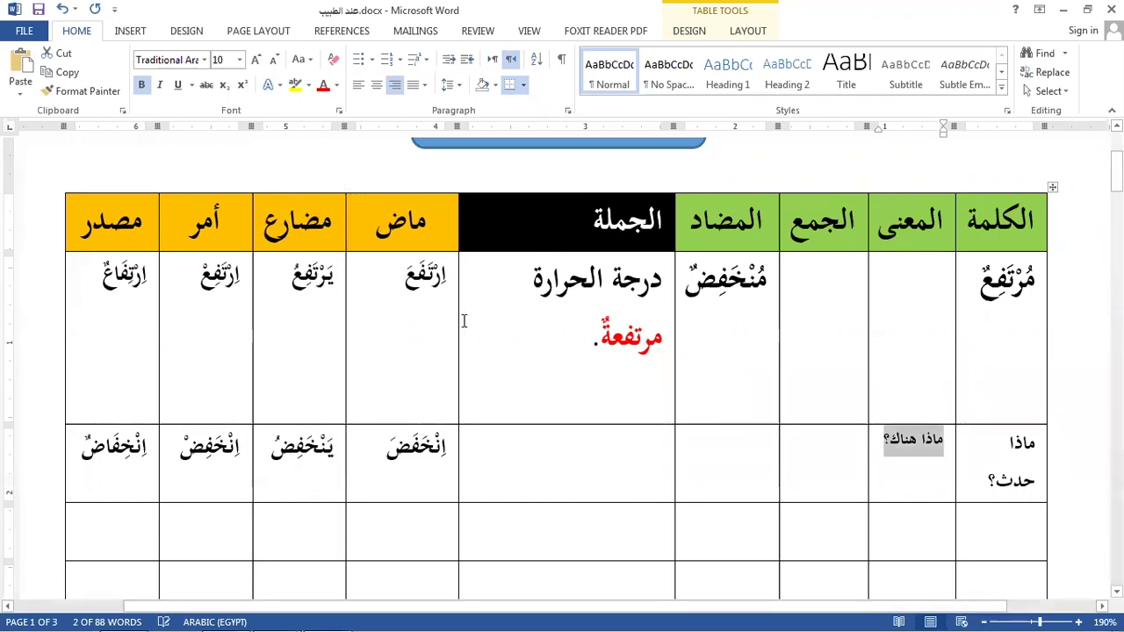
drag(458, 320, 438, 322)
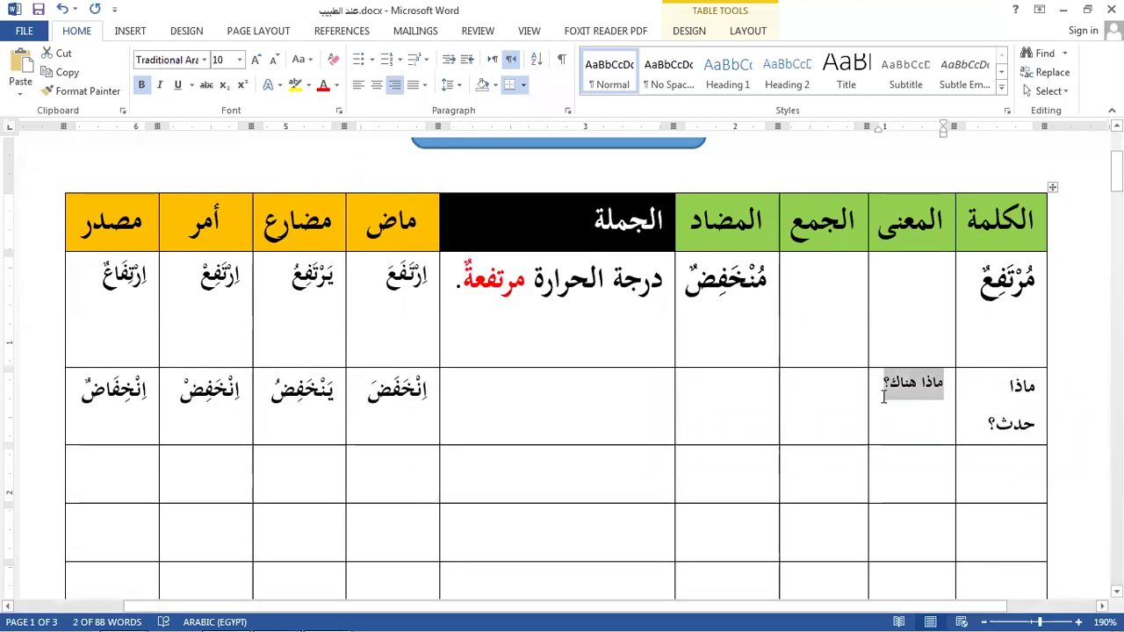
Enter the three questions ماذا حدث؟, ماذا هناكَ؟ and ما المشكلة؟ on separate lines in the الجملة cell of the ماذا حدث؟ row.
click(590, 382)
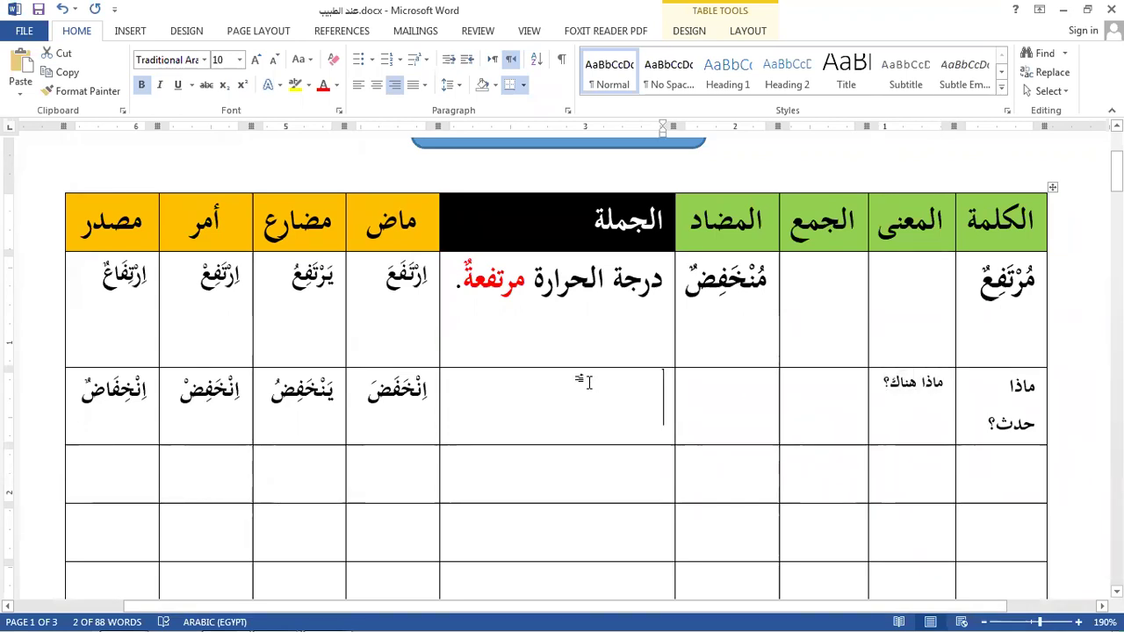
text(ماذا حد)
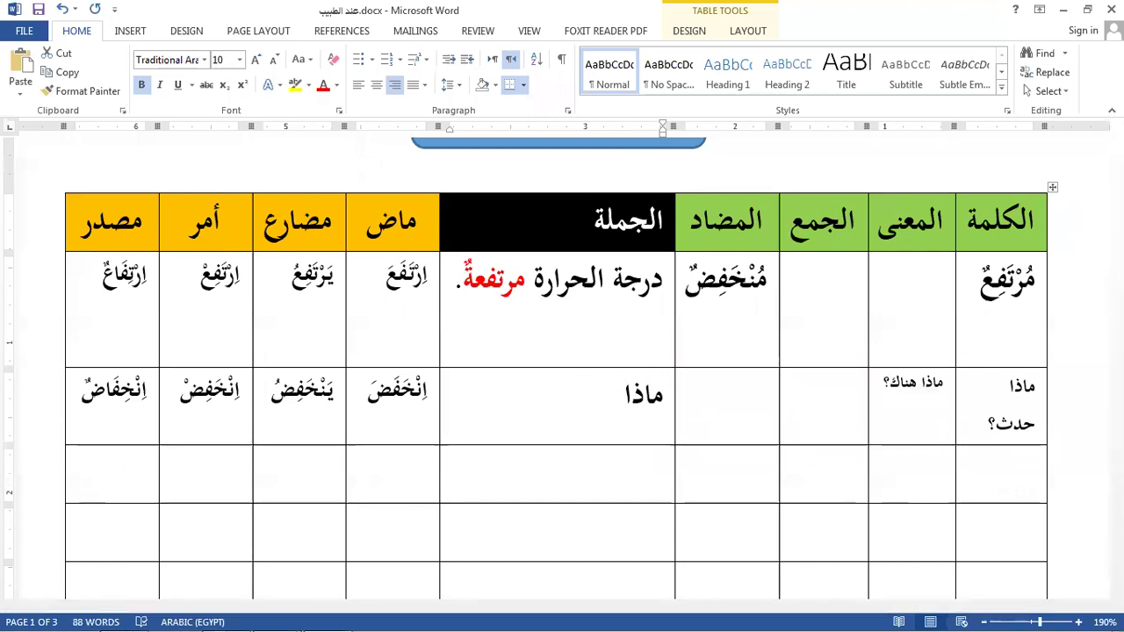
text(ث)
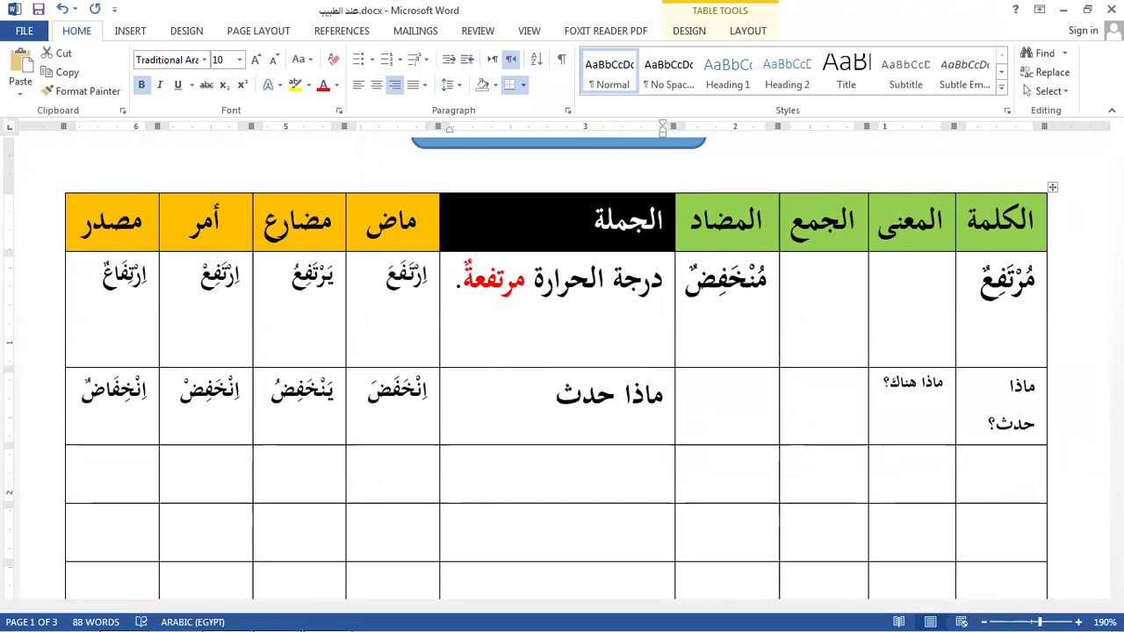
text(؟)
key(Return)
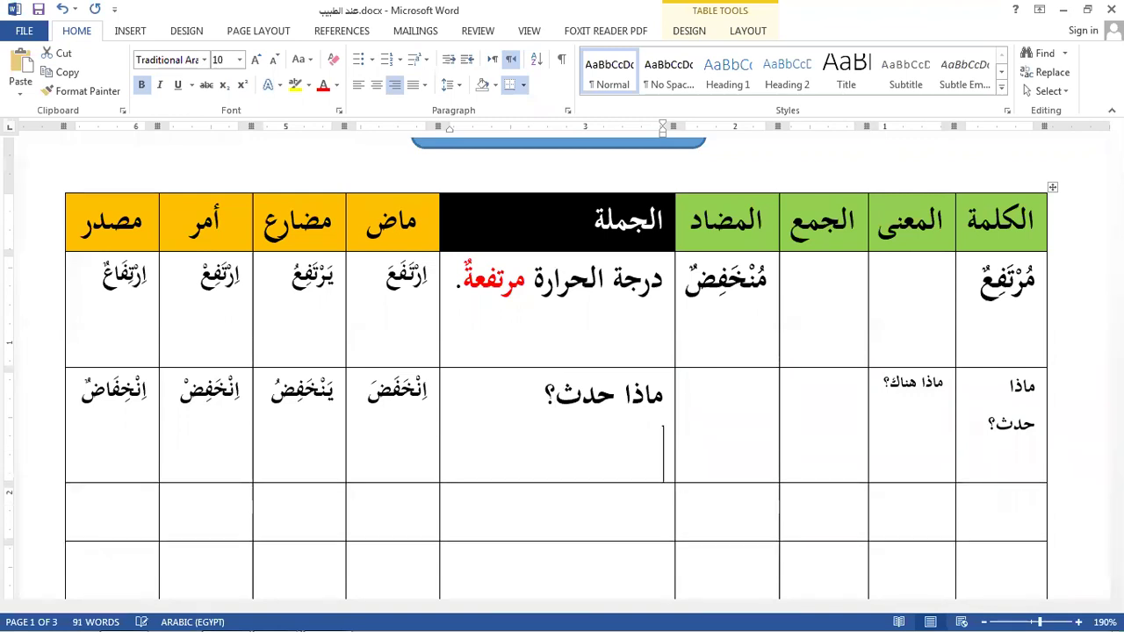
text(ماذا هناكَ؟)
key(Return)
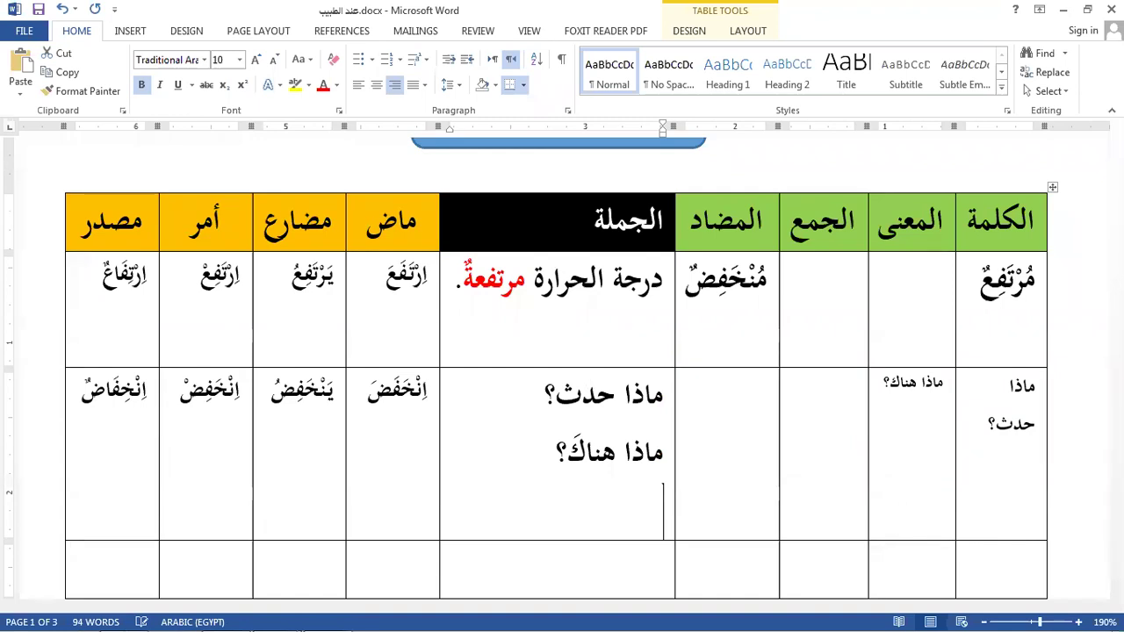
text(ما المشكلة؟)
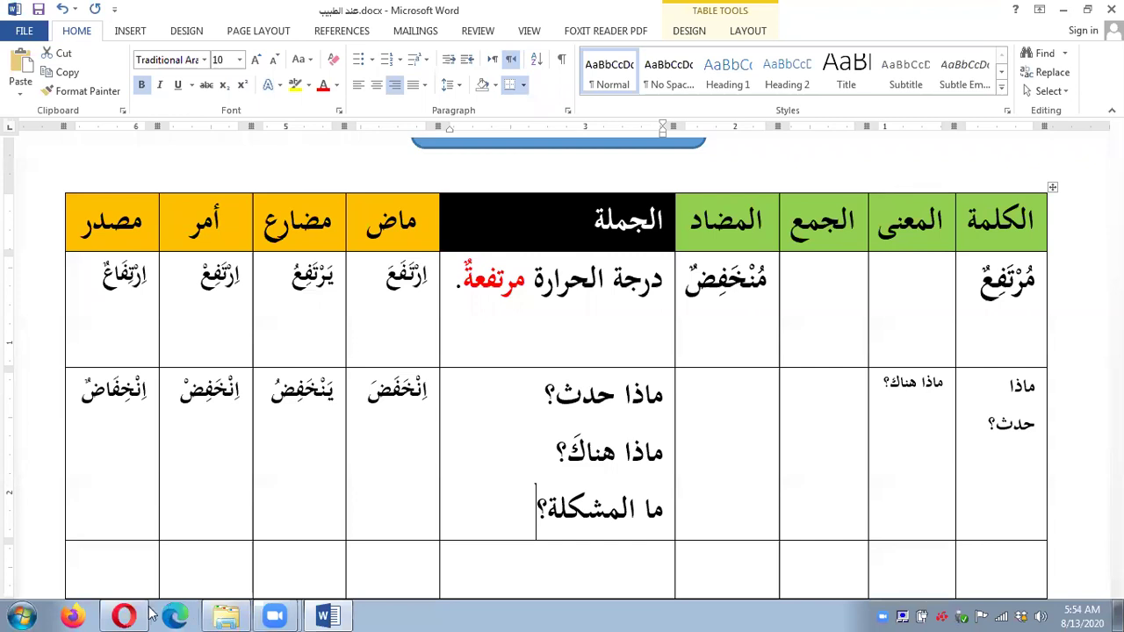
Switch to the Windows Explorer window previewing the textbook PDF to consult the dialogue of the lesson عند الطبيب.
click(226, 612)
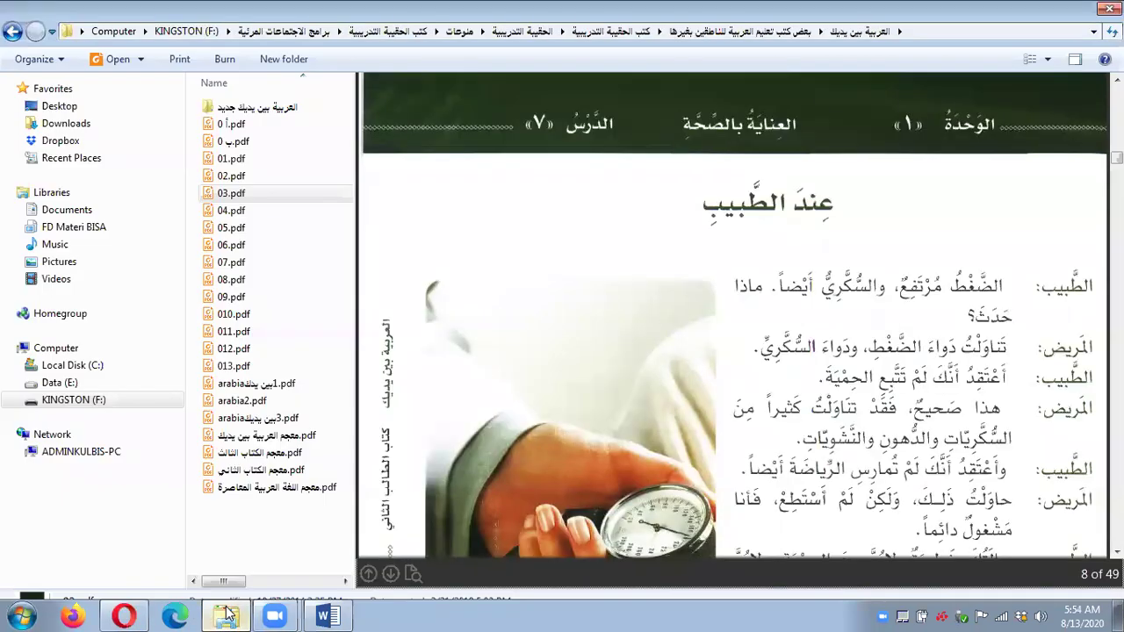